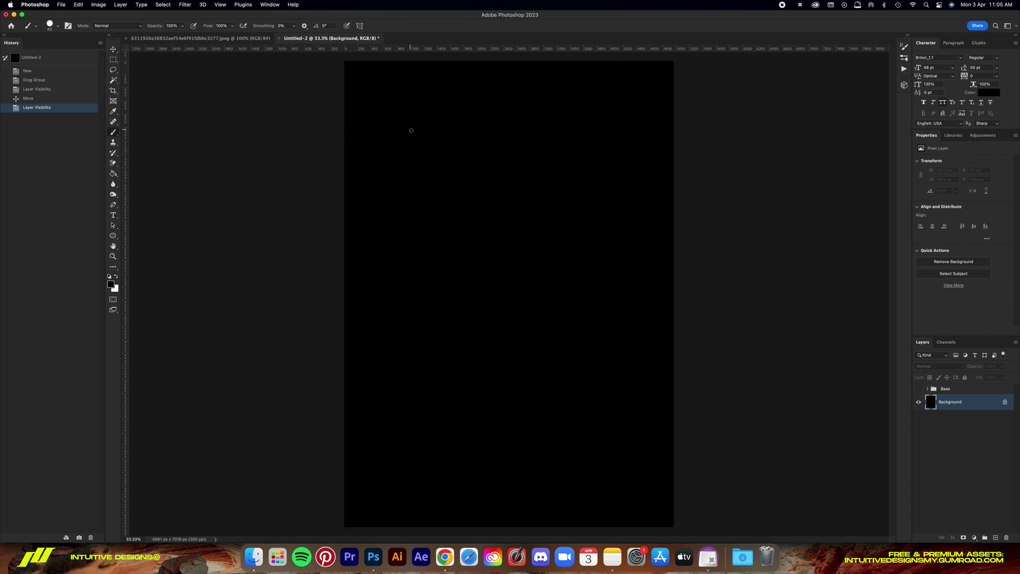
Check the document's pixel dimensions and resolution in the Image Size settings without changing them.
{"action": "left_click", "coordinate": [99, 4]}
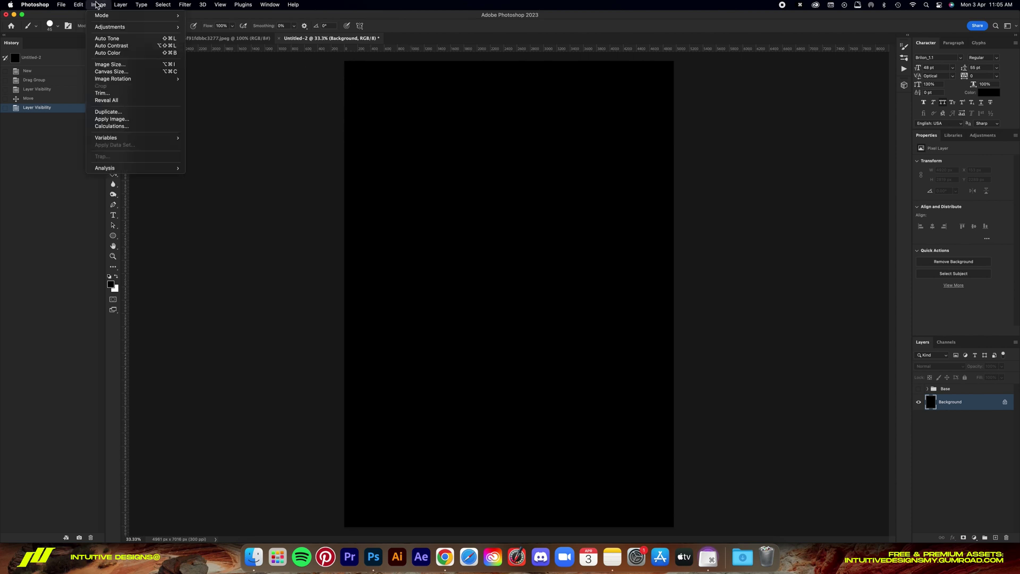
{"action": "left_click", "coordinate": [125, 64]}
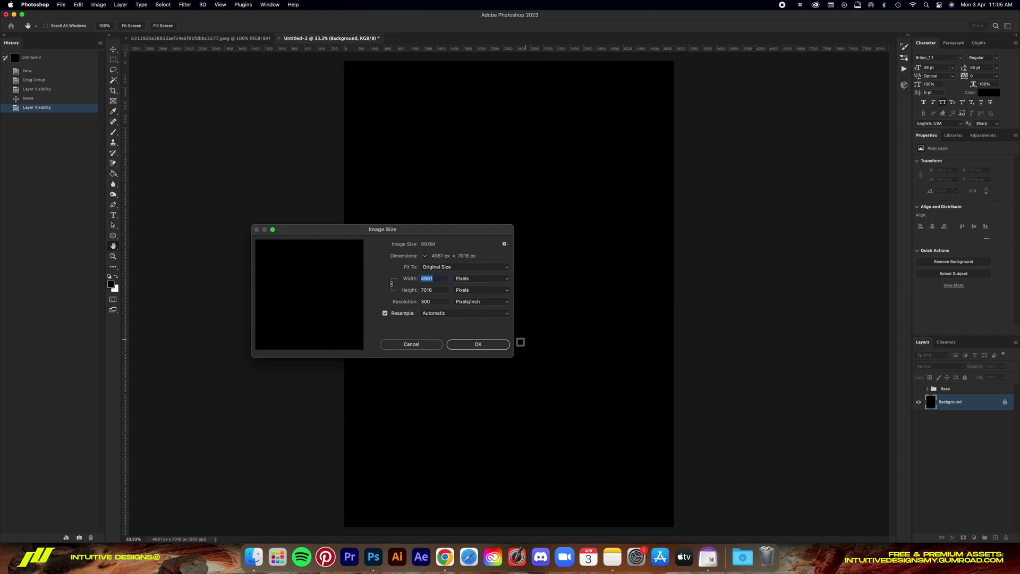
{"action": "left_click", "coordinate": [395, 345]}
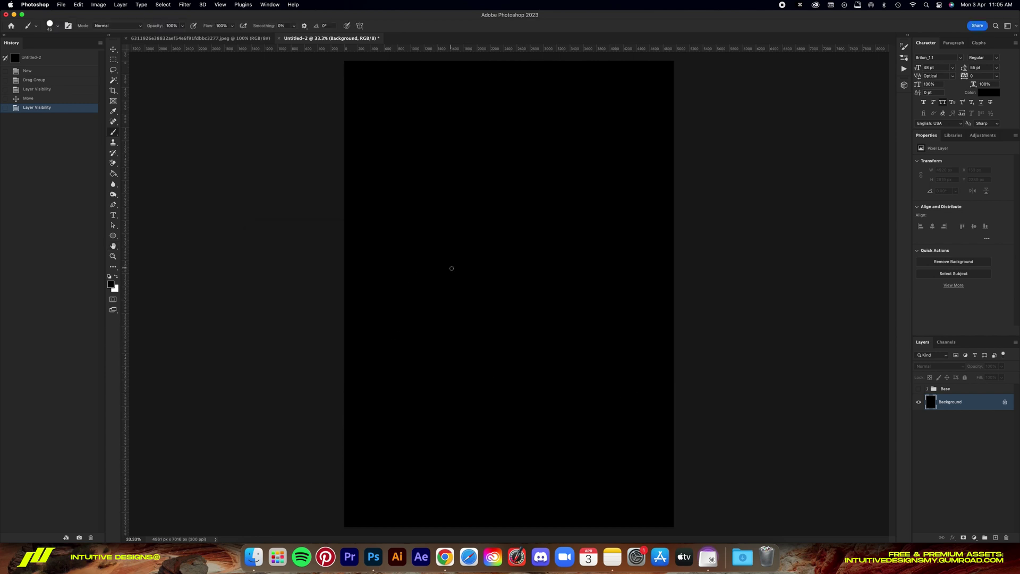
Activate the Brush tool with a 40 px tip and make white the foreground colour.
{"action": "right_click", "coordinate": [114, 132]}
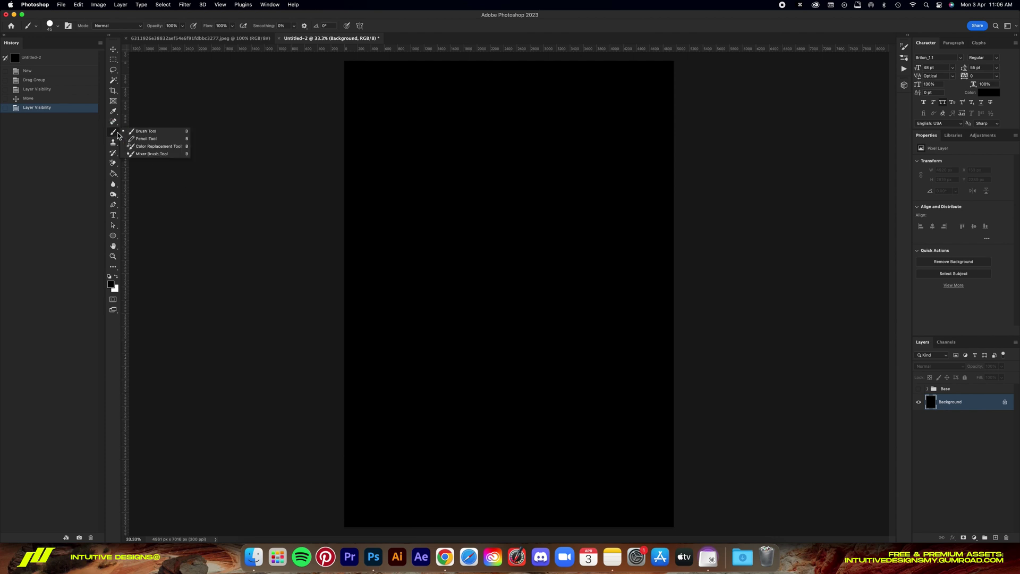
{"action": "left_click", "coordinate": [144, 132]}
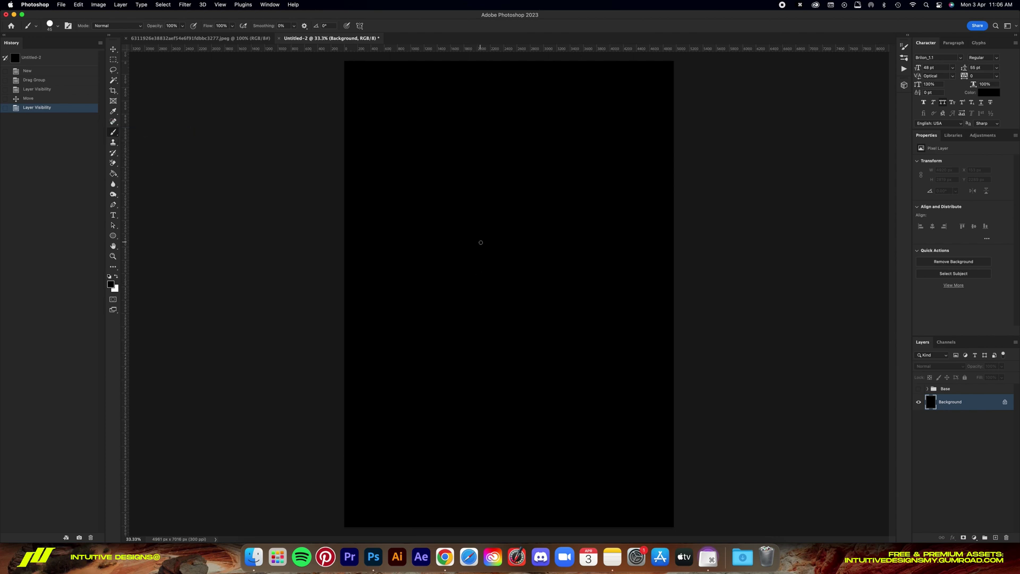
{"action": "right_click", "coordinate": [481, 242]}
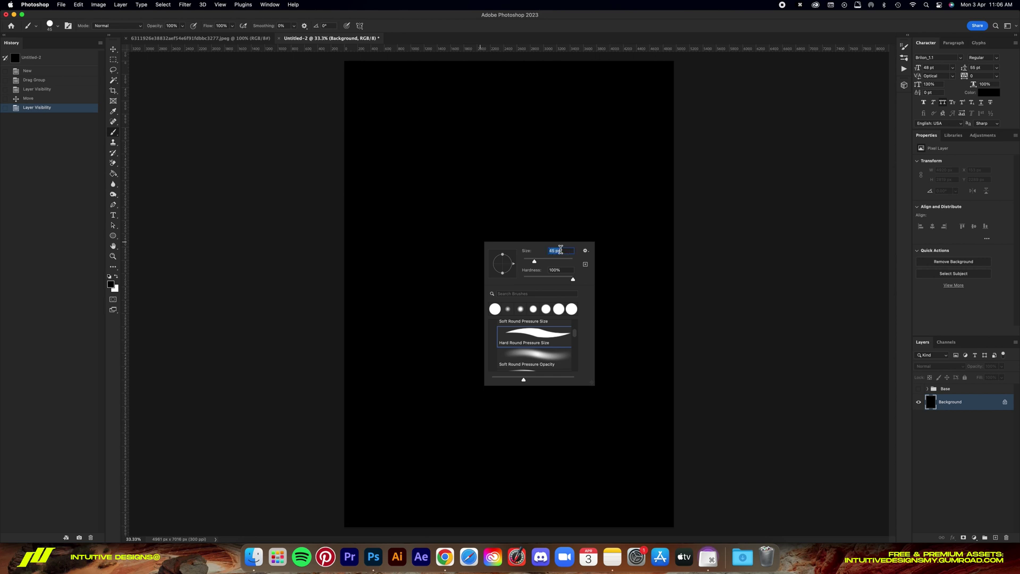
{"action": "type", "text": "40"}
{"action": "key", "text": "Return"}
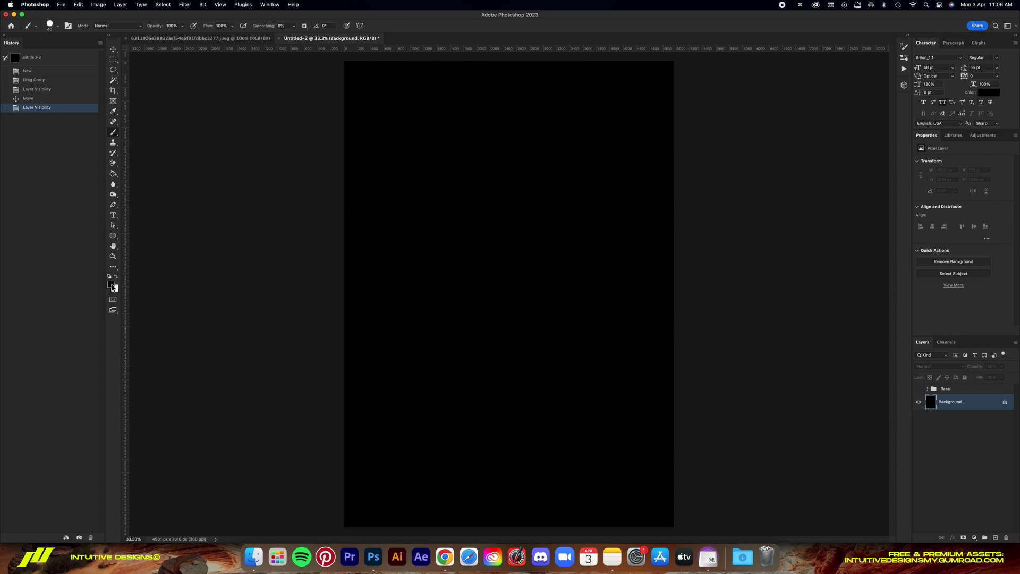
{"action": "key", "text": "x"}
Show the Base group and add a new layer named Skull above it.
{"action": "left_click", "coordinate": [919, 390]}
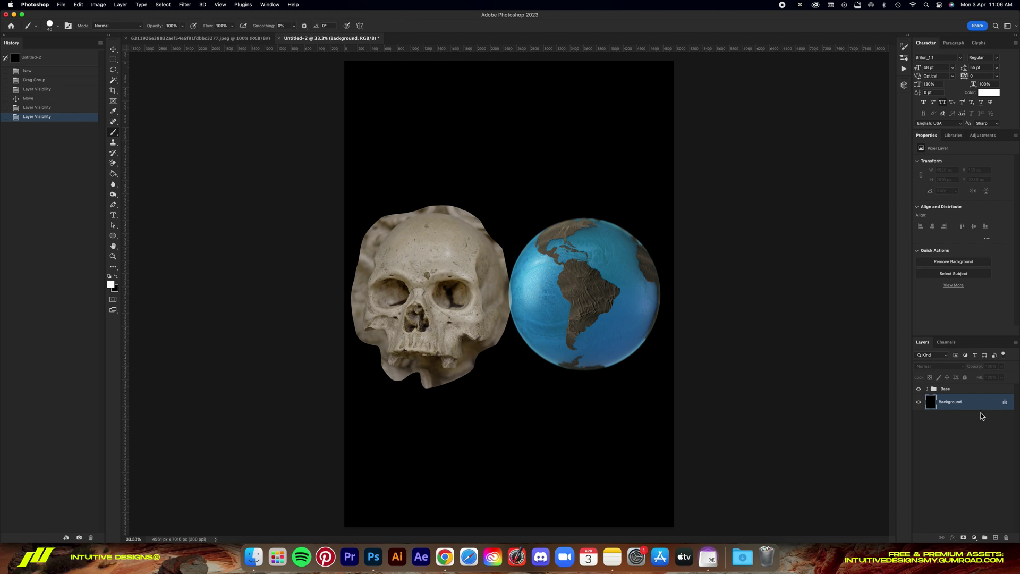
{"action": "left_click", "coordinate": [964, 391]}
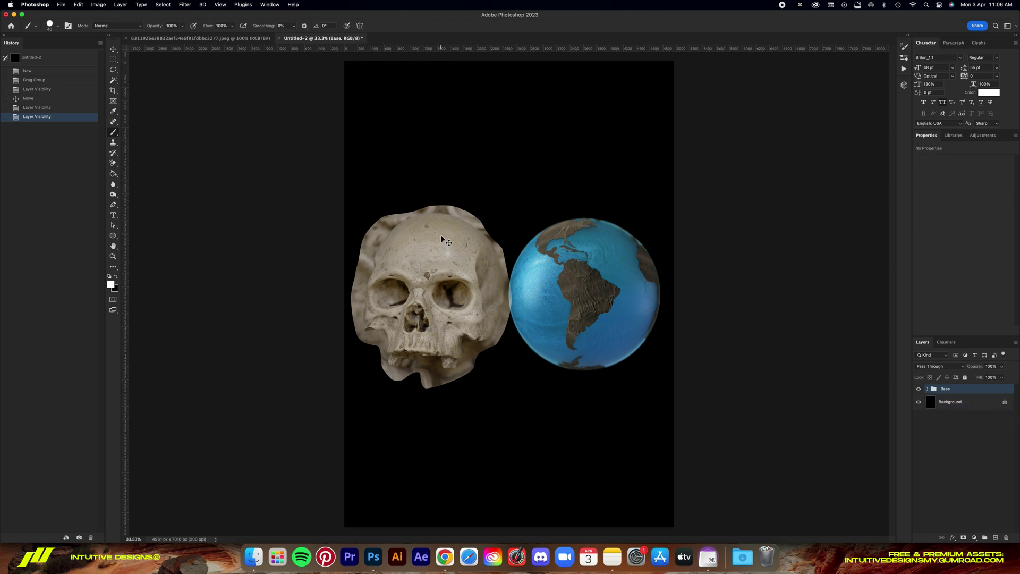
{"action": "key", "text": "super+equal"}
{"action": "key", "text": "super+equal"}
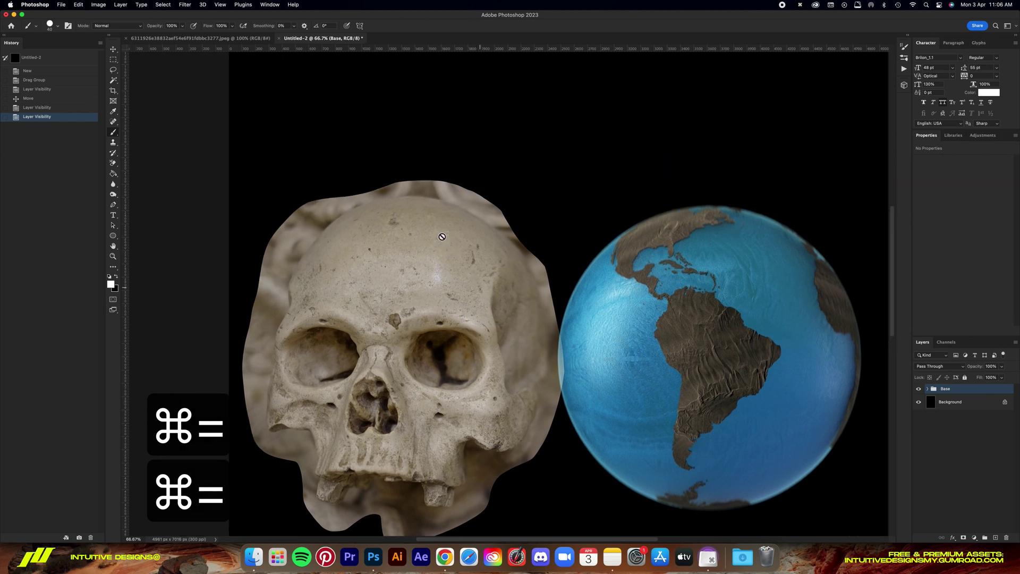
{"action": "scroll", "coordinate": [490, 270], "scroll_direction": "left", "scroll_amount": 3}
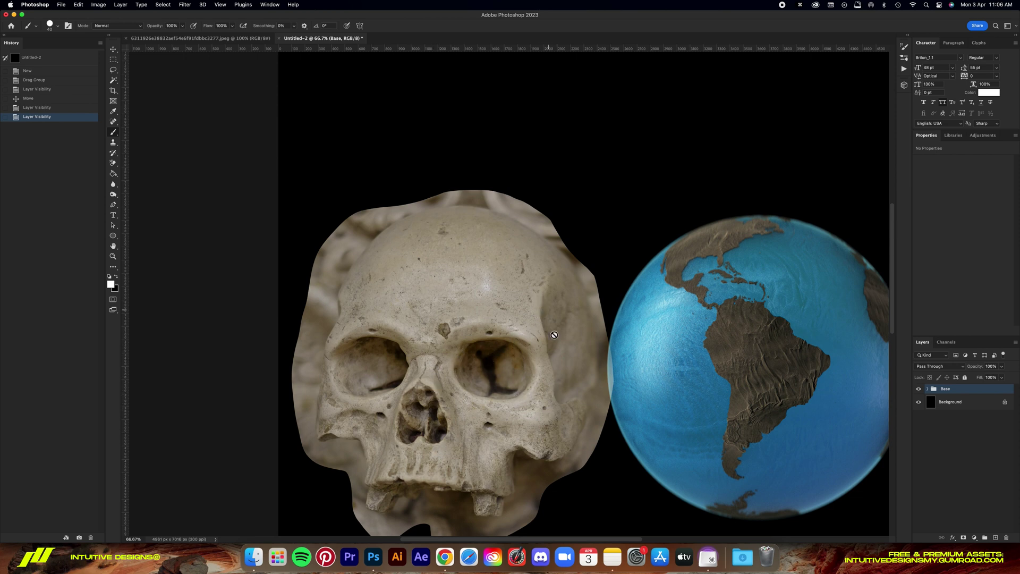
{"action": "left_click", "coordinate": [996, 538]}
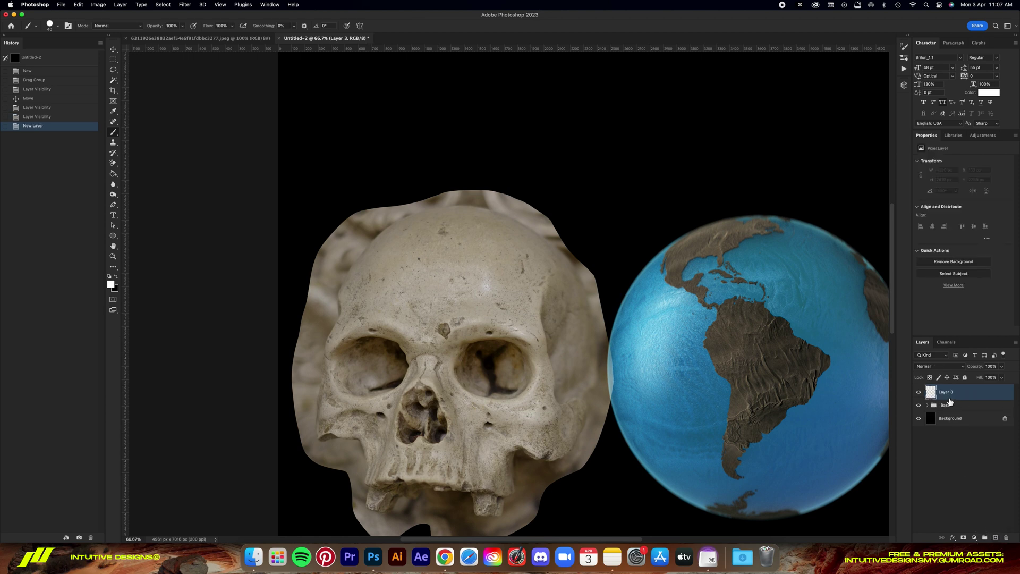
{"action": "double_click", "coordinate": [946, 392]}
{"action": "type", "text": "Skul"}
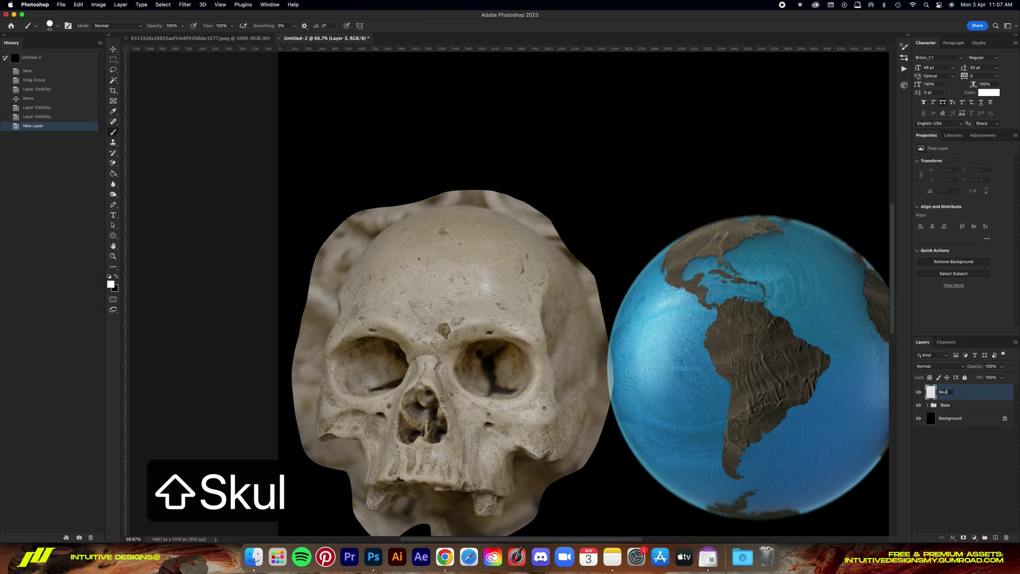
{"action": "type", "text": "l"}
{"action": "key", "text": "Return"}
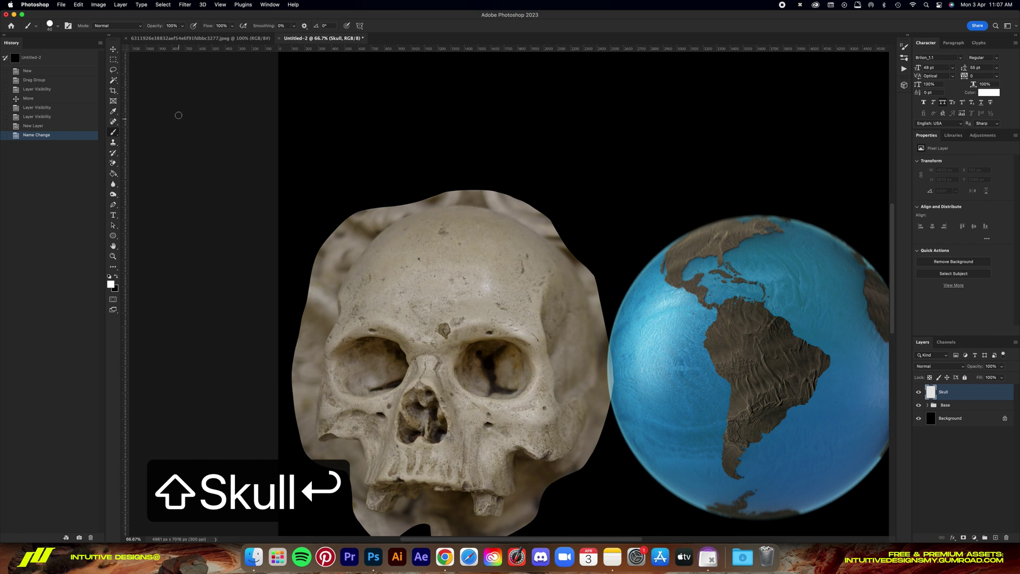
Trace the skull photo's left side, upper teeth and right cheekbone with white brush strokes.
{"action": "mouse_move", "coordinate": [388, 229]}
{"action": "left_mouse_down"}
{"action": "mouse_move", "coordinate": [333, 304]}
{"action": "mouse_move", "coordinate": [317, 388]}
{"action": "mouse_move", "coordinate": [320, 443]}
{"action": "mouse_move", "coordinate": [359, 440]}
{"action": "mouse_move", "coordinate": [369, 486]}
{"action": "left_mouse_up"}
{"action": "scroll", "coordinate": [355, 416], "scroll_direction": "down", "scroll_amount": 3}
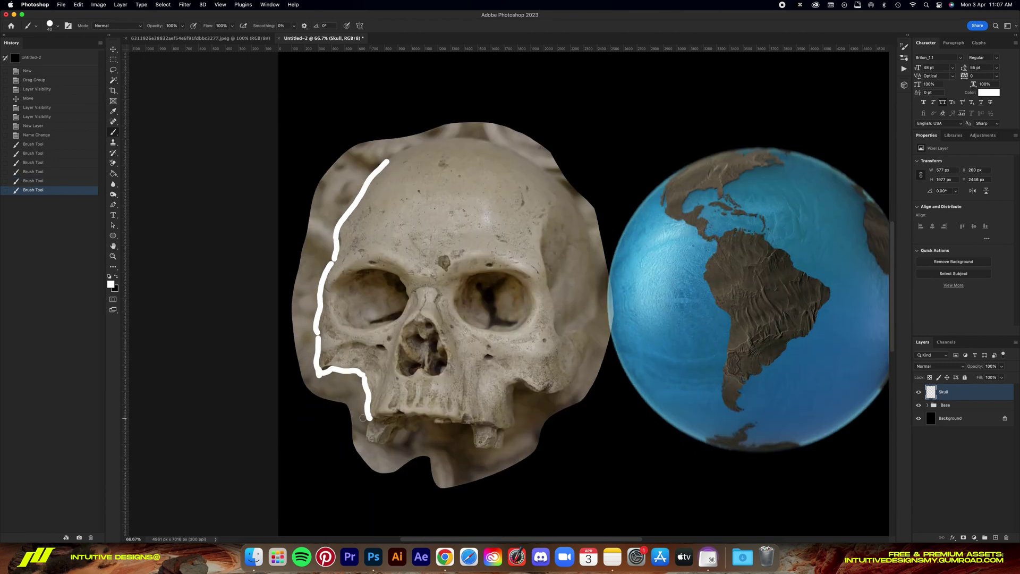
{"action": "mouse_move", "coordinate": [370, 418]}
{"action": "left_mouse_down"}
{"action": "mouse_move", "coordinate": [394, 423]}
{"action": "mouse_move", "coordinate": [400, 407]}
{"action": "mouse_move", "coordinate": [405, 421]}
{"action": "mouse_move", "coordinate": [414, 409]}
{"action": "mouse_move", "coordinate": [436, 424]}
{"action": "mouse_move", "coordinate": [458, 411]}
{"action": "mouse_move", "coordinate": [432, 413]}
{"action": "mouse_move", "coordinate": [446, 394]}
{"action": "mouse_move", "coordinate": [432, 415]}
{"action": "mouse_move", "coordinate": [453, 406]}
{"action": "mouse_move", "coordinate": [453, 420]}
{"action": "mouse_move", "coordinate": [508, 432]}
{"action": "mouse_move", "coordinate": [514, 385]}
{"action": "mouse_move", "coordinate": [558, 391]}
{"action": "mouse_move", "coordinate": [575, 333]}
{"action": "left_mouse_up"}
{"action": "key", "text": "super+z"}
{"action": "key", "text": "super+z"}
{"action": "left_click", "coordinate": [521, 381]}
{"action": "key", "text": "cmd+z"}
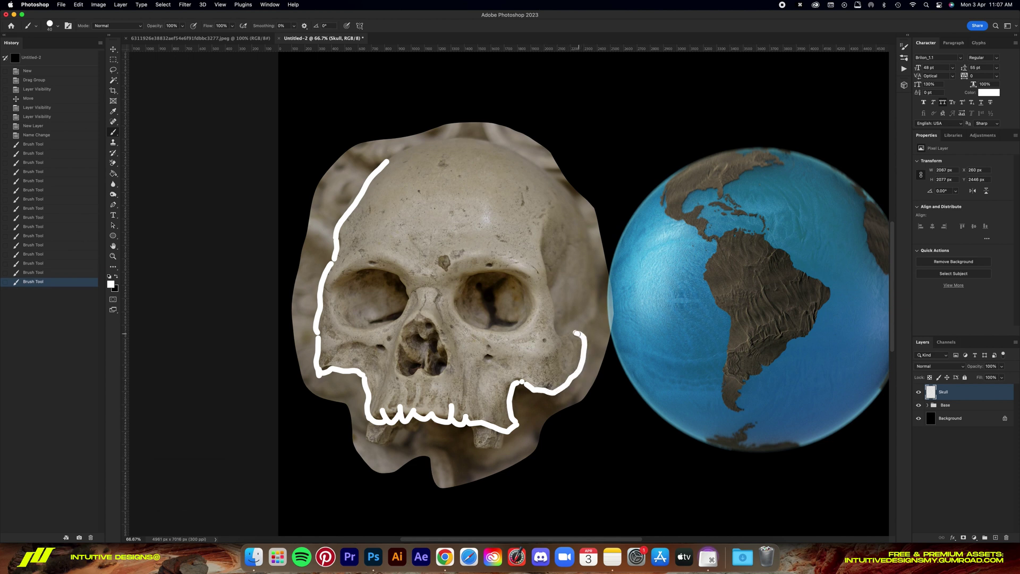
Trace the top of the cranium, the back of the head and the jaw detail below the right cheekbone.
{"action": "left_click_drag", "start_coordinate": [392, 157], "coordinate": [450, 138]}
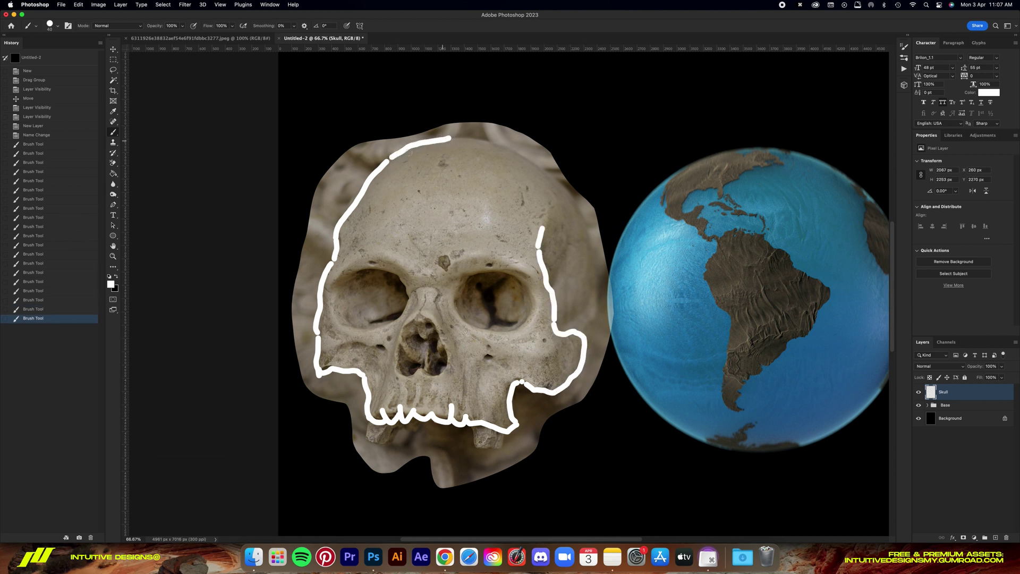
{"action": "key", "text": "super+z"}
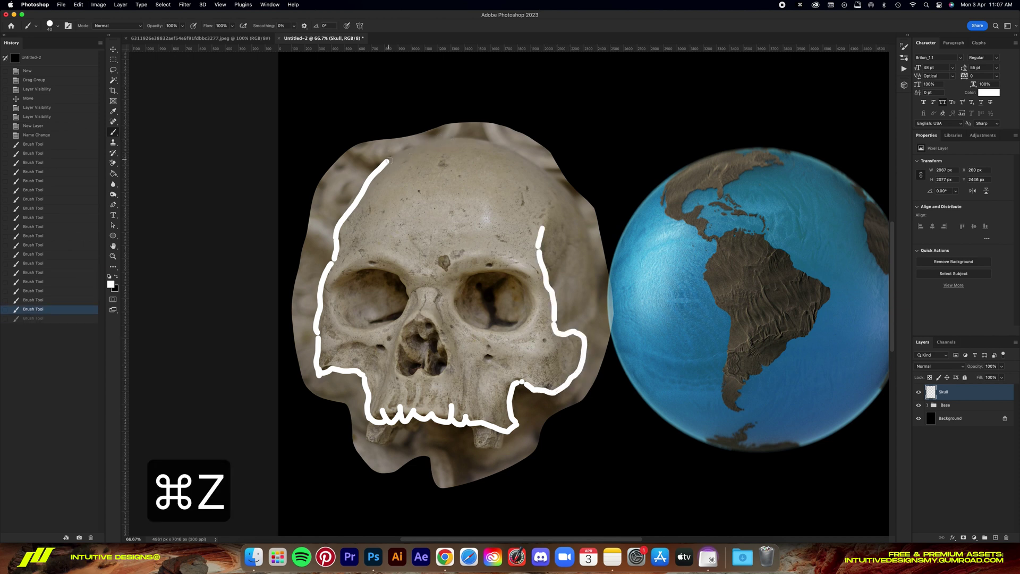
{"action": "mouse_move", "coordinate": [386, 165]}
{"action": "left_mouse_down"}
{"action": "mouse_move", "coordinate": [448, 140]}
{"action": "mouse_move", "coordinate": [498, 146]}
{"action": "mouse_move", "coordinate": [562, 198]}
{"action": "left_mouse_up"}
{"action": "mouse_move", "coordinate": [558, 182]}
{"action": "left_mouse_down"}
{"action": "mouse_move", "coordinate": [600, 297]}
{"action": "mouse_move", "coordinate": [585, 336]}
{"action": "left_mouse_up"}
{"action": "left_click_drag", "start_coordinate": [519, 412], "coordinate": [548, 396]}
Trace the eye sockets, nose cavity, nose bridge and cheek details of the skull in white.
{"action": "mouse_move", "coordinate": [402, 273]}
{"action": "left_mouse_down"}
{"action": "mouse_move", "coordinate": [331, 295]}
{"action": "mouse_move", "coordinate": [341, 324]}
{"action": "mouse_move", "coordinate": [406, 312]}
{"action": "mouse_move", "coordinate": [402, 277]}
{"action": "left_mouse_up"}
{"action": "mouse_move", "coordinate": [470, 273]}
{"action": "left_mouse_down"}
{"action": "mouse_move", "coordinate": [485, 330]}
{"action": "mouse_move", "coordinate": [493, 270]}
{"action": "mouse_move", "coordinate": [536, 316]}
{"action": "left_mouse_up"}
{"action": "left_click_drag", "start_coordinate": [425, 289], "coordinate": [422, 314]}
{"action": "mouse_move", "coordinate": [417, 319]}
{"action": "left_mouse_down"}
{"action": "mouse_move", "coordinate": [397, 365]}
{"action": "mouse_move", "coordinate": [435, 373]}
{"action": "left_mouse_up"}
{"action": "mouse_move", "coordinate": [425, 319]}
{"action": "left_mouse_down"}
{"action": "mouse_move", "coordinate": [442, 372]}
{"action": "mouse_move", "coordinate": [420, 368]}
{"action": "left_mouse_up"}
{"action": "left_click_drag", "start_coordinate": [418, 327], "coordinate": [423, 338]}
{"action": "left_click_drag", "start_coordinate": [485, 359], "coordinate": [492, 363]}
{"action": "left_click_drag", "start_coordinate": [426, 291], "coordinate": [449, 295]}
{"action": "left_click_drag", "start_coordinate": [416, 290], "coordinate": [414, 293]}
{"action": "left_click_drag", "start_coordinate": [330, 346], "coordinate": [384, 351]}
{"action": "key", "text": "super+z"}
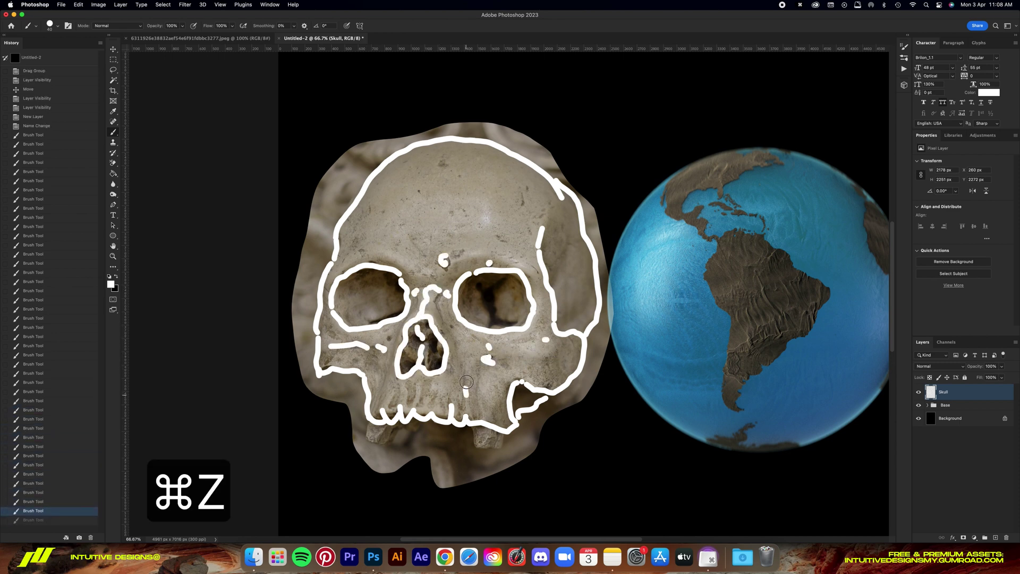
Draw short root lines above the teeth and crack lines across the skull's right temple.
{"action": "left_click_drag", "start_coordinate": [467, 377], "coordinate": [467, 396]}
{"action": "left_click_drag", "start_coordinate": [434, 387], "coordinate": [433, 405]}
{"action": "left_click_drag", "start_coordinate": [417, 388], "coordinate": [418, 401]}
{"action": "left_click_drag", "start_coordinate": [531, 263], "coordinate": [543, 280]}
{"action": "mouse_move", "coordinate": [557, 260]}
{"action": "left_mouse_down"}
{"action": "mouse_move", "coordinate": [547, 277]}
{"action": "mouse_move", "coordinate": [570, 223]}
{"action": "left_mouse_up"}
{"action": "left_click_drag", "start_coordinate": [577, 207], "coordinate": [574, 221]}
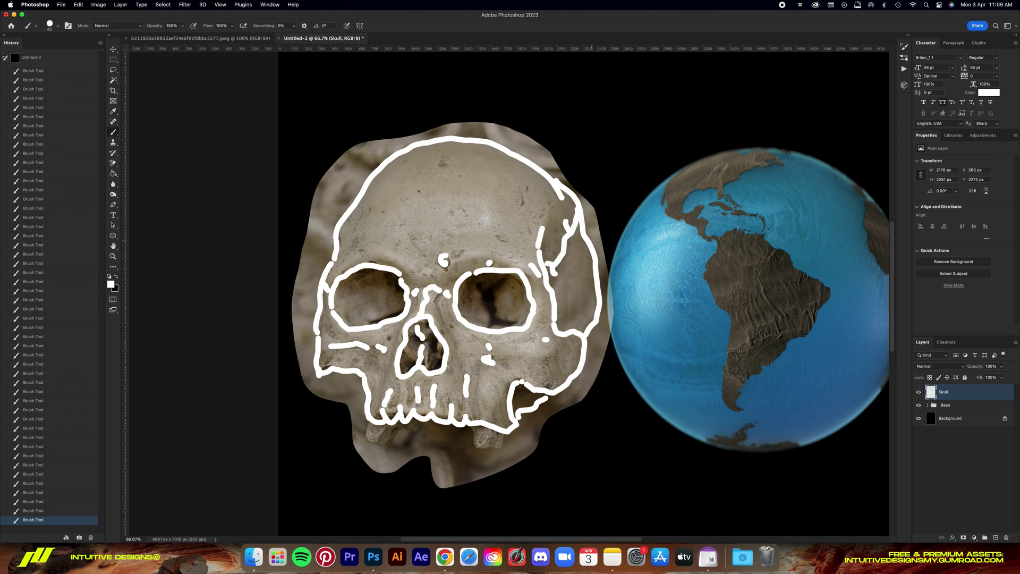
Draw a crack down the middle of the forehead and scatter small marks over the forehead and brow.
{"action": "mouse_move", "coordinate": [428, 279]}
{"action": "left_mouse_down"}
{"action": "mouse_move", "coordinate": [445, 183]}
{"action": "mouse_move", "coordinate": [477, 143]}
{"action": "left_mouse_up"}
{"action": "key", "text": "super+z"}
{"action": "left_click_drag", "start_coordinate": [369, 208], "coordinate": [367, 220]}
{"action": "left_click_drag", "start_coordinate": [521, 193], "coordinate": [499, 236]}
{"action": "left_click_drag", "start_coordinate": [365, 252], "coordinate": [358, 253]}
{"action": "left_click_drag", "start_coordinate": [345, 259], "coordinate": [341, 265]}
Expand the Base group and hide the skull photo on Layer 1.
{"action": "left_click", "coordinate": [928, 405]}
{"action": "left_click", "coordinate": [928, 437]}
{"action": "left_click", "coordinate": [920, 435]}
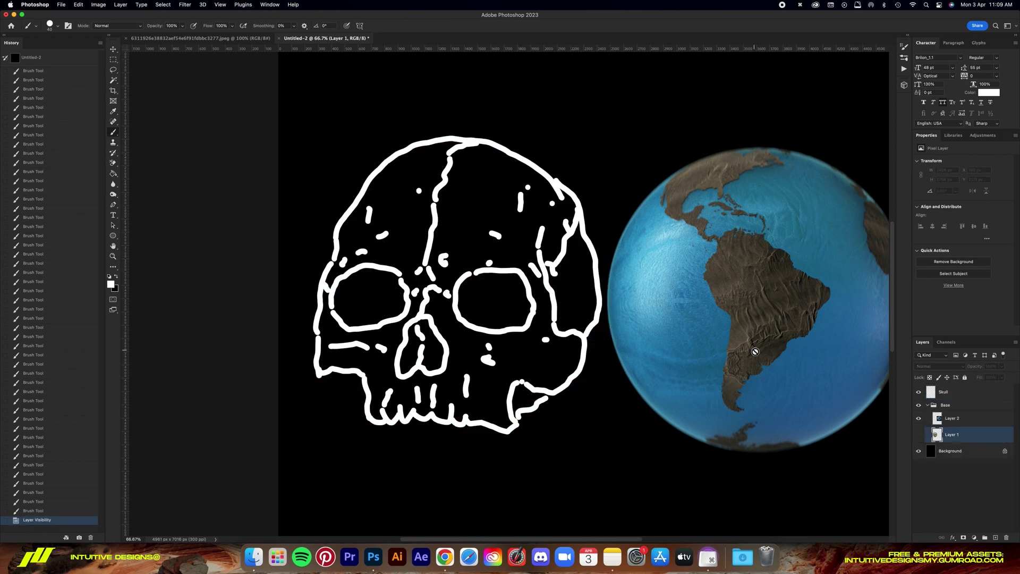
Add a new layer named Earth above the Skull layer.
{"action": "left_click", "coordinate": [964, 396]}
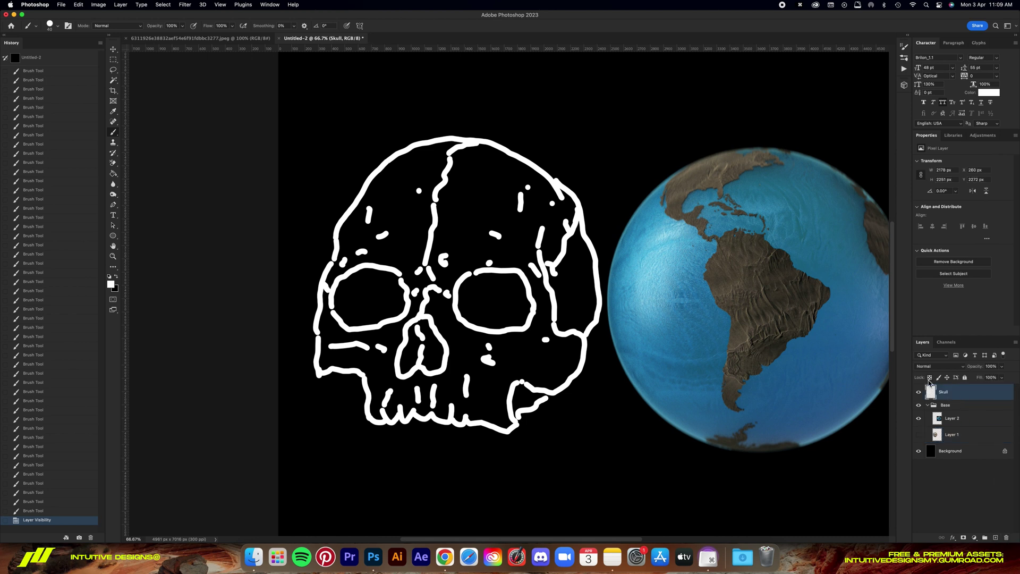
{"action": "left_click", "coordinate": [997, 538]}
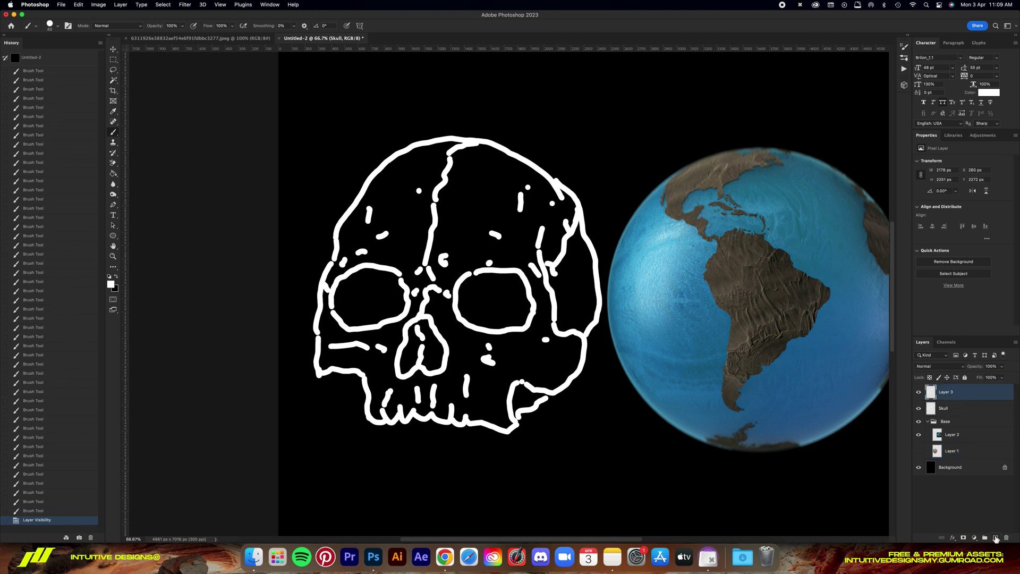
{"action": "double_click", "coordinate": [952, 393]}
{"action": "type", "text": "Earth"}
{"action": "key", "text": "Return"}
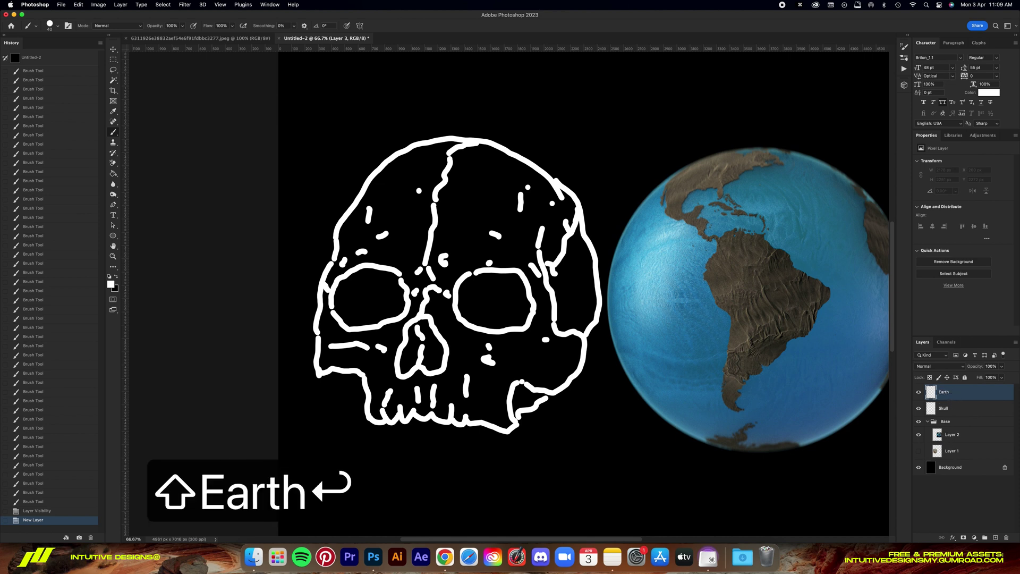
Paint North America solid white on the globe and outline the Caribbean islands, South America and Africa.
{"action": "scroll", "coordinate": [721, 298], "scroll_direction": "right", "scroll_amount": 5}
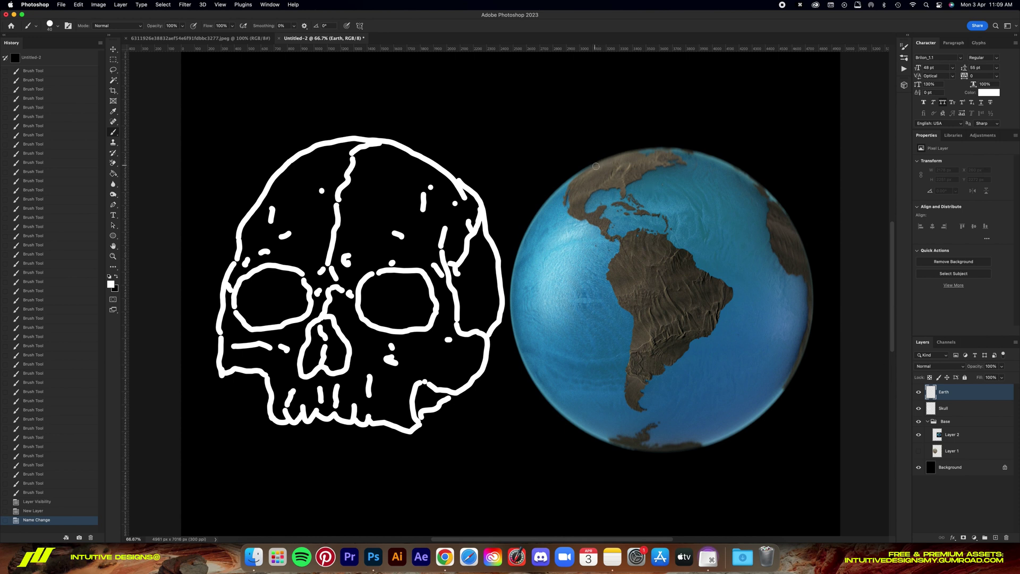
{"action": "mouse_move", "coordinate": [595, 166]}
{"action": "left_mouse_down"}
{"action": "mouse_move", "coordinate": [572, 178]}
{"action": "mouse_move", "coordinate": [565, 211]}
{"action": "mouse_move", "coordinate": [624, 244]}
{"action": "mouse_move", "coordinate": [597, 213]}
{"action": "left_mouse_up"}
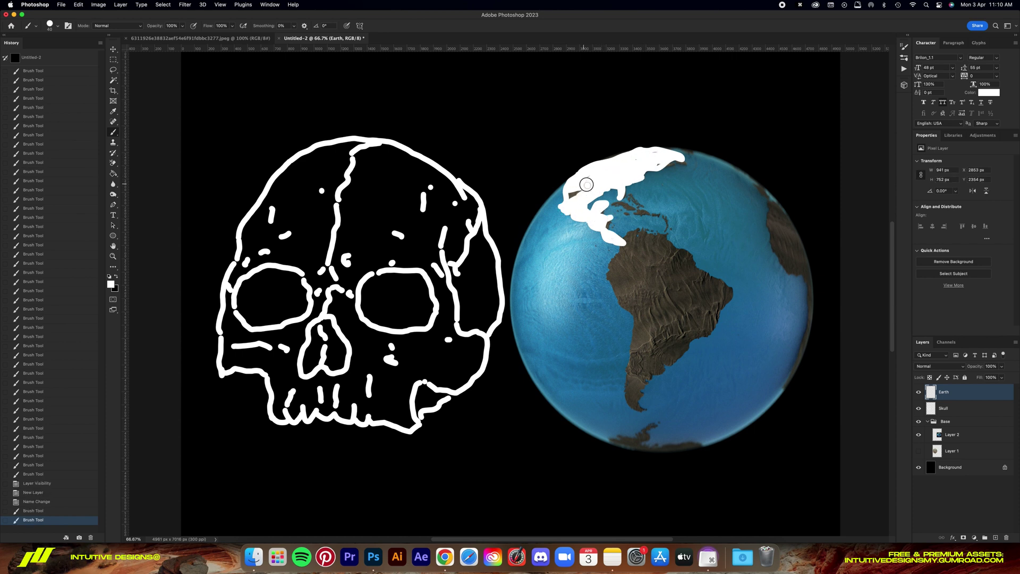
{"action": "left_click_drag", "start_coordinate": [770, 196], "coordinate": [772, 194]}
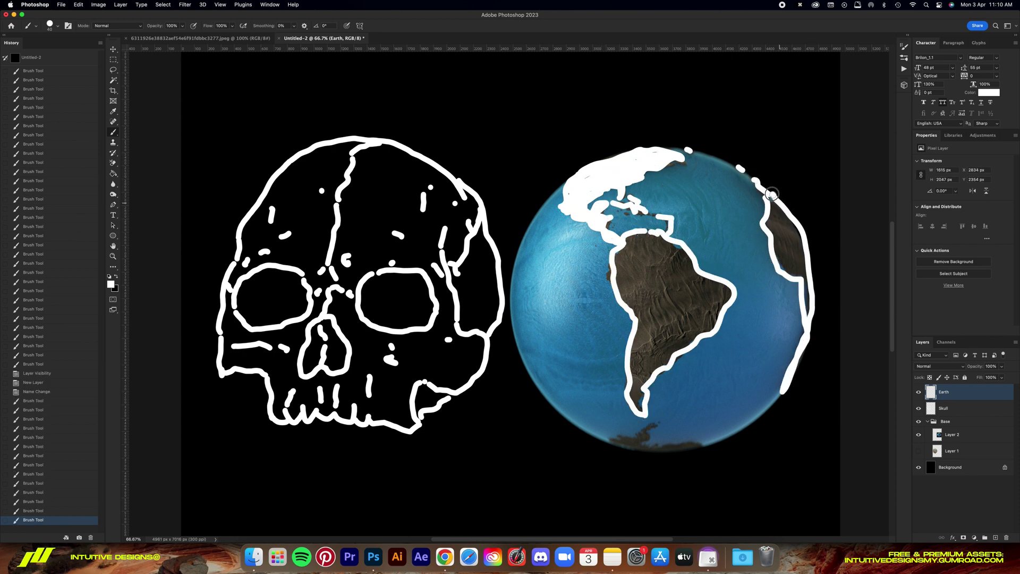
Fill South America and Africa with white using larger brush sizes, and paint Antarctica along the globe's lower edge.
{"action": "key", "text": "bracketright"}
{"action": "key", "text": "bracketright"}
{"action": "key", "text": "bracketright"}
{"action": "key", "text": "bracketright"}
{"action": "key", "text": "bracketright"}
{"action": "key", "text": "bracketright"}
{"action": "key", "text": "bracketright"}
{"action": "key", "text": "bracketright"}
{"action": "key", "text": "bracketright"}
{"action": "mouse_move", "coordinate": [638, 234]}
{"action": "left_mouse_down"}
{"action": "mouse_move", "coordinate": [665, 246]}
{"action": "mouse_move", "coordinate": [673, 275]}
{"action": "mouse_move", "coordinate": [644, 266]}
{"action": "mouse_move", "coordinate": [722, 295]}
{"action": "mouse_move", "coordinate": [644, 314]}
{"action": "left_mouse_up"}
{"action": "left_click_drag", "start_coordinate": [637, 390], "coordinate": [641, 408]}
{"action": "key", "text": "bracketleft"}
{"action": "key", "text": "bracketleft"}
{"action": "left_click_drag", "start_coordinate": [769, 200], "coordinate": [806, 319]}
{"action": "key", "text": "bracketright"}
{"action": "key", "text": "bracketright"}
{"action": "key", "text": "bracketright"}
{"action": "key", "text": "bracketright"}
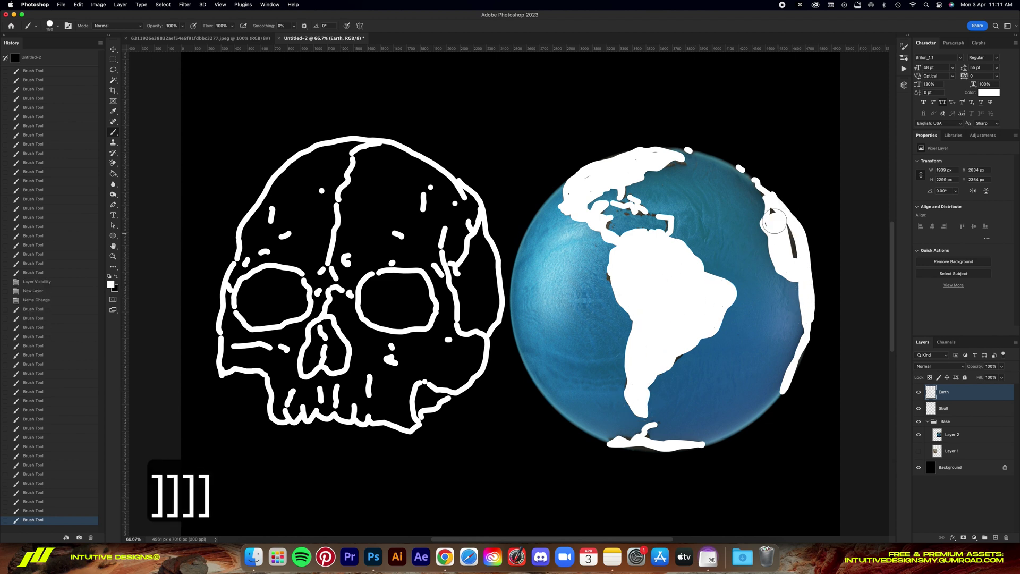
{"action": "type", "text": "40"}
Add a new layer named Earth 2 beneath the Earth layer.
{"action": "left_click", "coordinate": [996, 537]}
{"action": "double_click", "coordinate": [945, 409]}
{"action": "type", "text": "Earth 2"}
{"action": "key", "text": "Return"}
Set the brush size to 300 px and paint the whole globe disc white on the Earth 2 layer.
{"action": "right_click", "coordinate": [630, 197]}
{"action": "type", "text": "300"}
{"action": "key", "text": "Return"}
{"action": "mouse_move", "coordinate": [701, 169]}
{"action": "left_mouse_down"}
{"action": "mouse_move", "coordinate": [566, 203]}
{"action": "mouse_move", "coordinate": [533, 344]}
{"action": "mouse_move", "coordinate": [740, 403]}
{"action": "mouse_move", "coordinate": [777, 212]}
{"action": "mouse_move", "coordinate": [673, 178]}
{"action": "mouse_move", "coordinate": [569, 267]}
{"action": "mouse_move", "coordinate": [542, 318]}
{"action": "mouse_move", "coordinate": [622, 227]}
{"action": "mouse_move", "coordinate": [654, 401]}
{"action": "mouse_move", "coordinate": [739, 372]}
{"action": "mouse_move", "coordinate": [709, 420]}
{"action": "mouse_move", "coordinate": [736, 179]}
{"action": "left_mouse_up"}
{"action": "left_click_drag", "start_coordinate": [571, 217], "coordinate": [667, 158]}
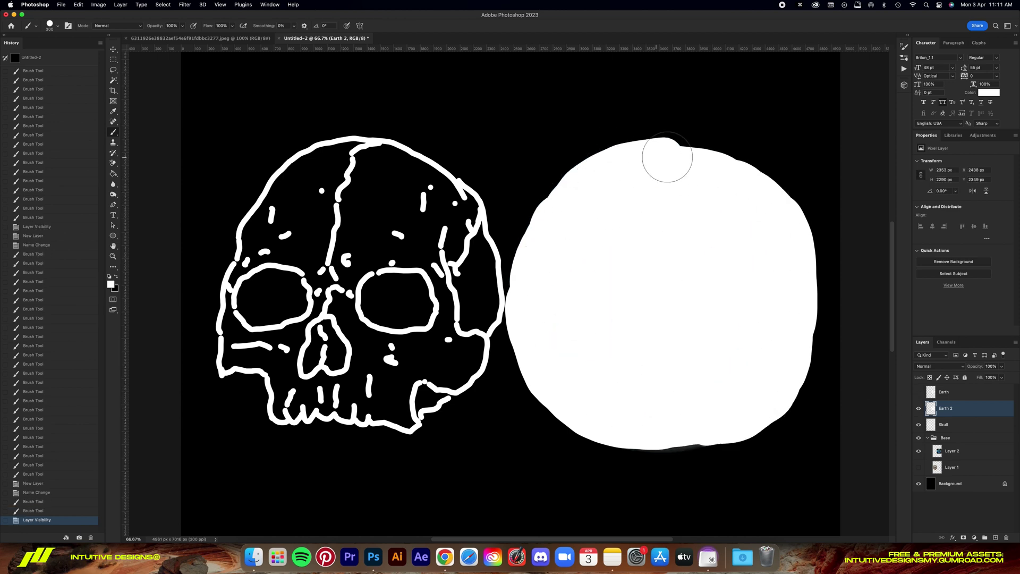
{"action": "key", "text": "v"}
{"action": "key", "text": "super+0"}
{"action": "key", "text": "super+minus"}
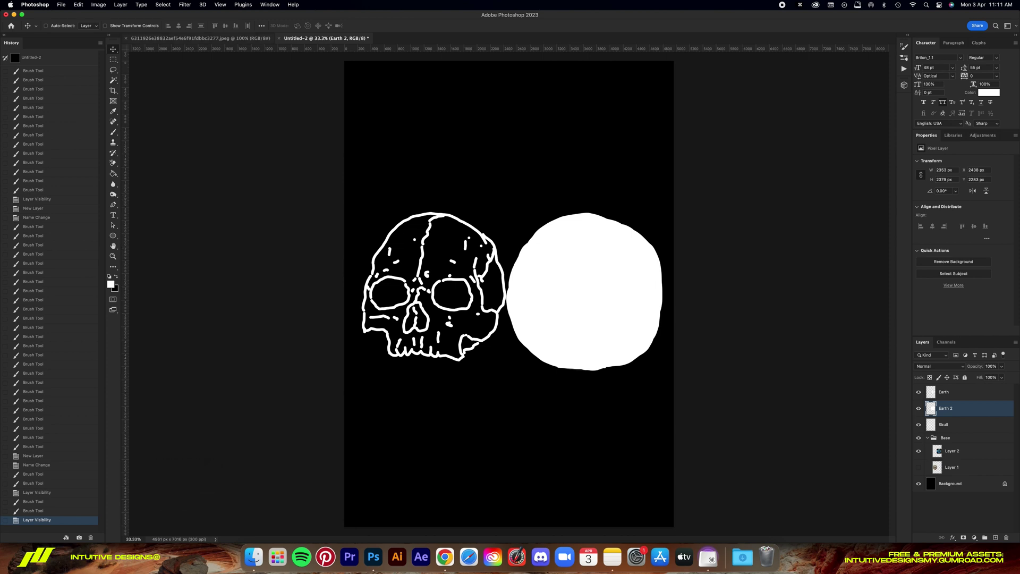
Switch to the T-shirt reference image and sample the flower's green as the foreground colour with the Eyedropper.
{"action": "left_click", "coordinate": [200, 39]}
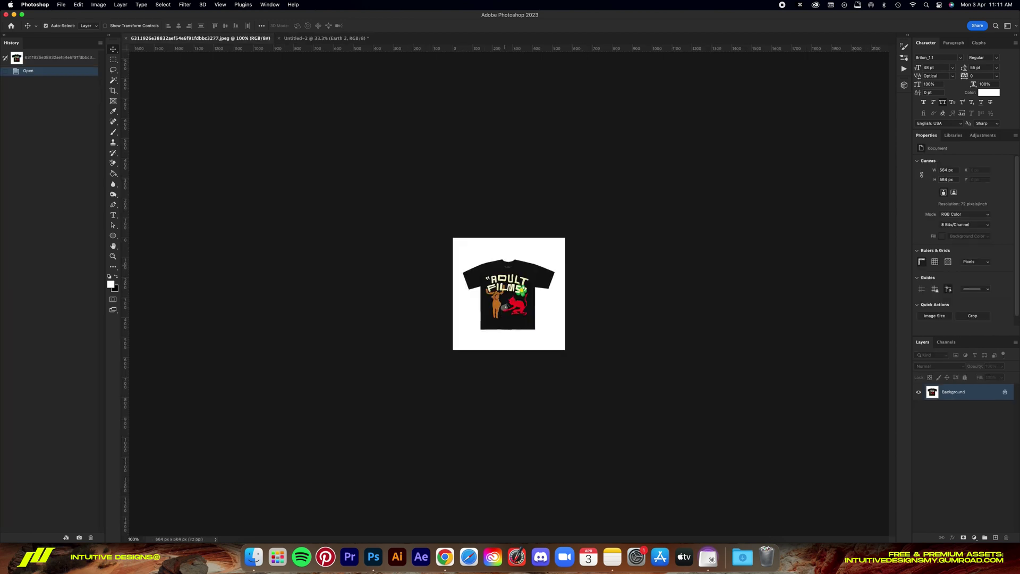
{"action": "key", "text": "super+0"}
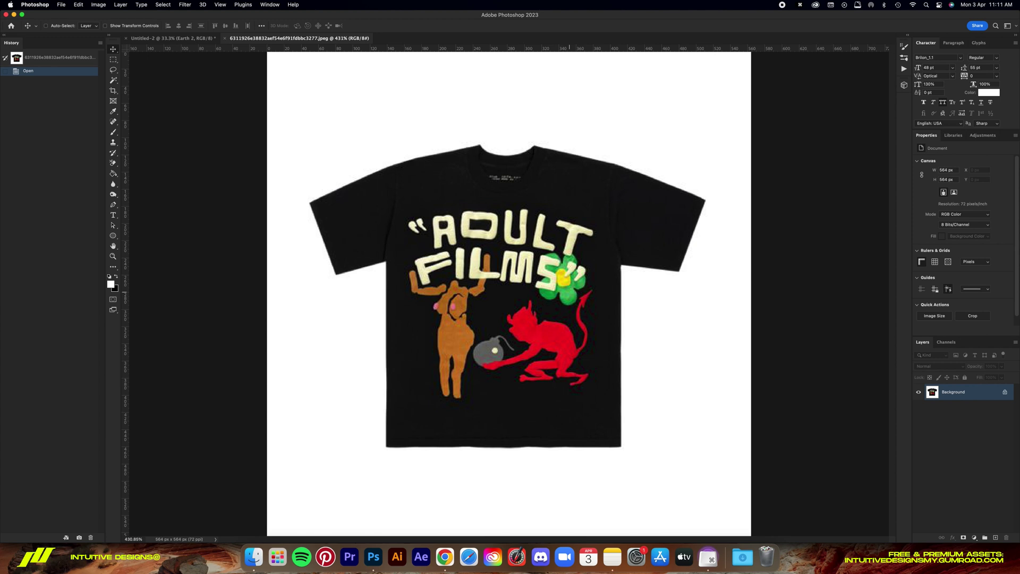
{"action": "key", "text": "i"}
{"action": "left_click", "coordinate": [568, 292]}
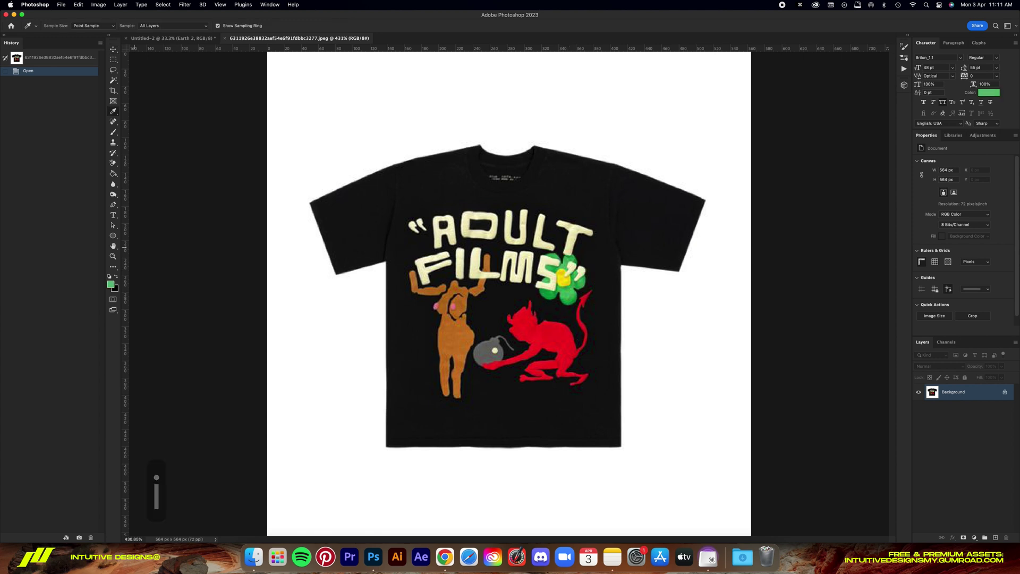
{"action": "right_click", "coordinate": [114, 111]}
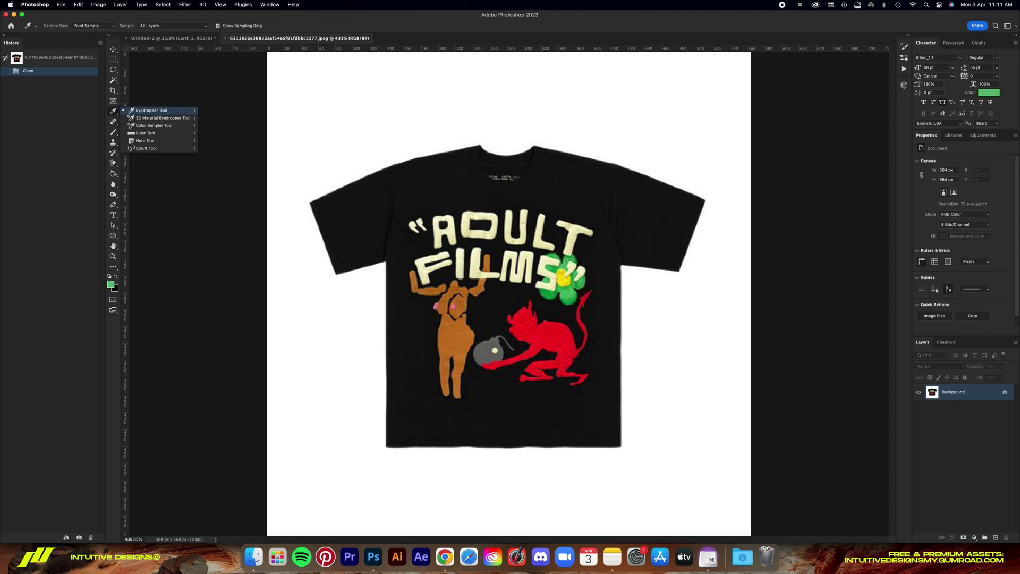
{"action": "left_click", "coordinate": [536, 317]}
{"action": "left_click", "coordinate": [572, 299]}
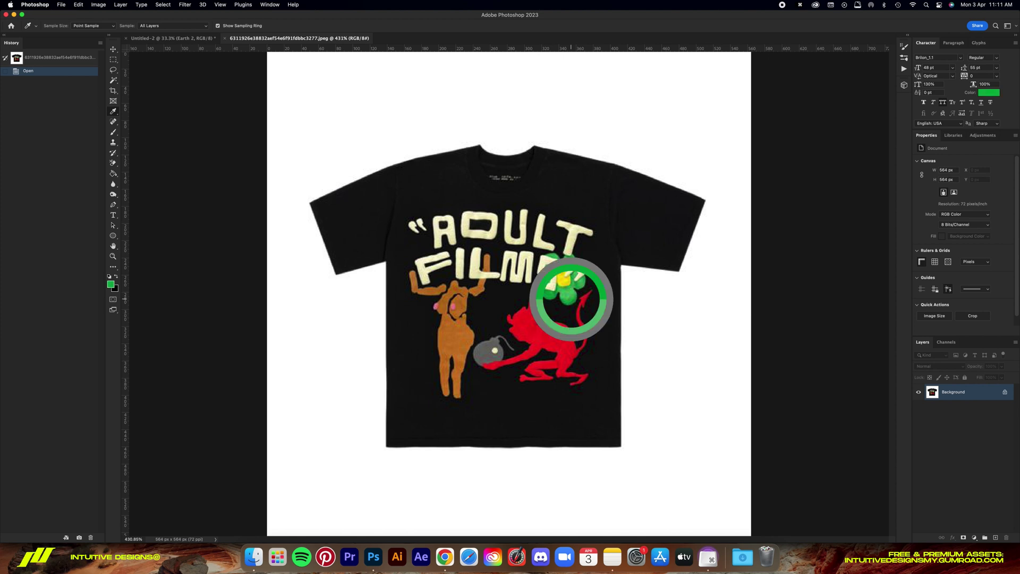
Return to the graphic and apply a Color Overlay to the Earth layer using the sampled green.
{"action": "key", "text": "ctrl+Tab"}
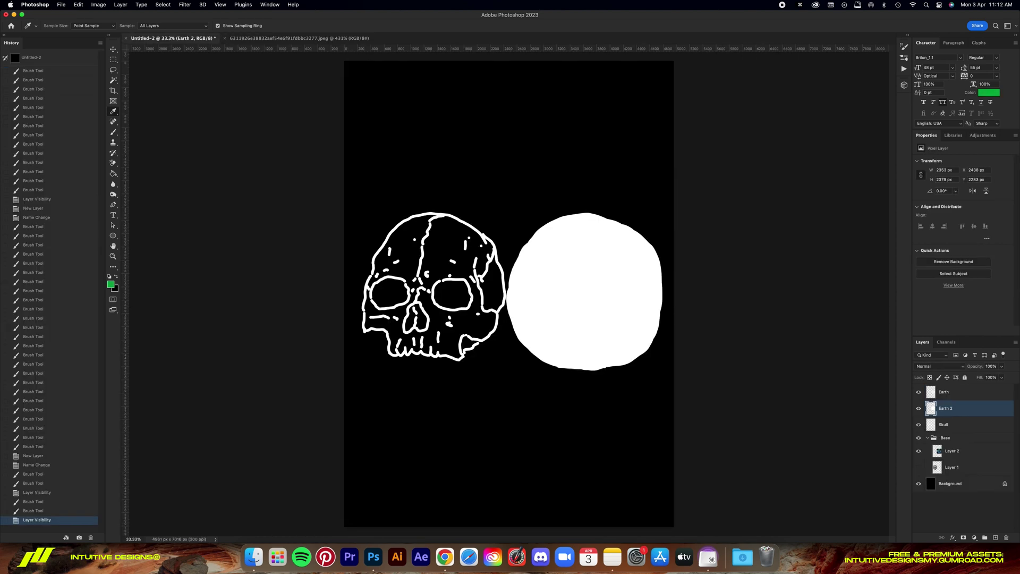
{"action": "left_click", "coordinate": [956, 392]}
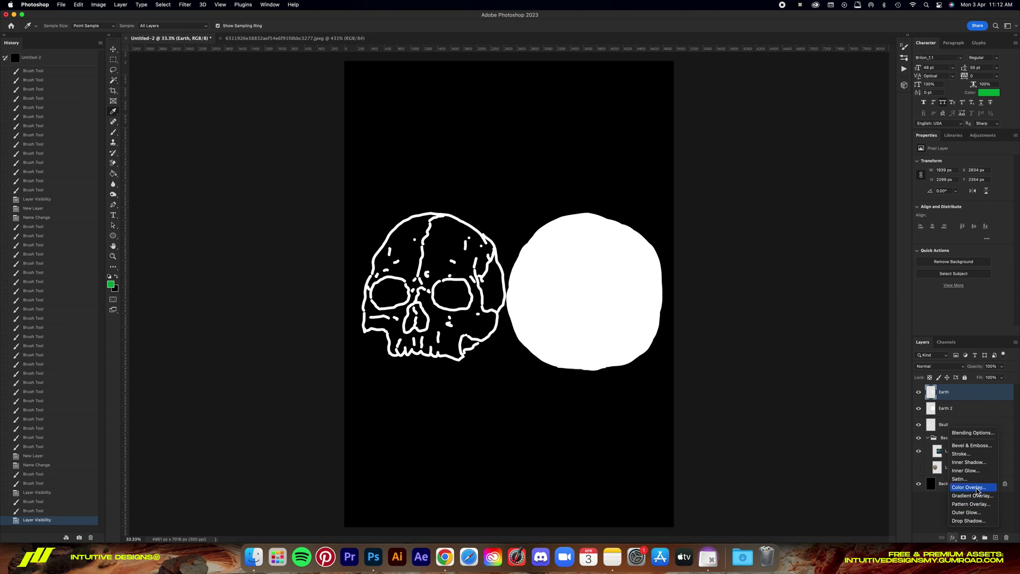
{"action": "left_click", "coordinate": [953, 538]}
{"action": "left_click", "coordinate": [978, 481]}
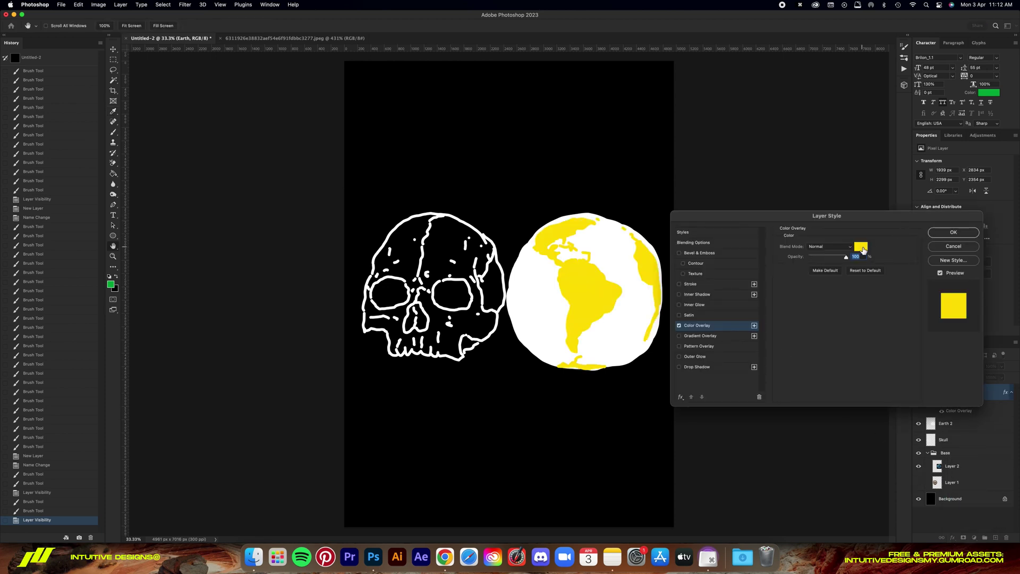
{"action": "left_click", "coordinate": [863, 248]}
{"action": "left_click", "coordinate": [117, 281]}
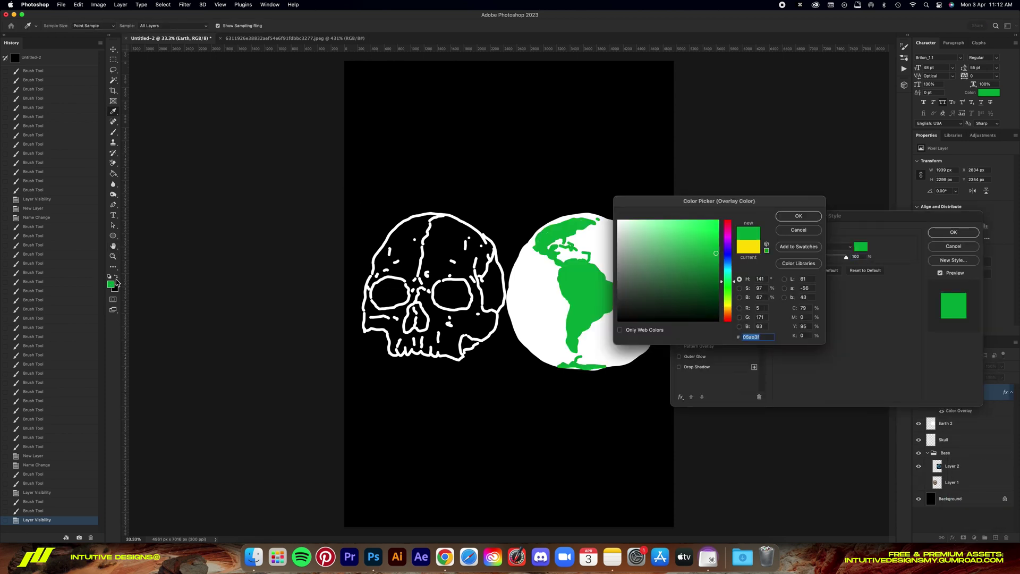
{"action": "left_click", "coordinate": [789, 218]}
{"action": "left_click", "coordinate": [953, 232]}
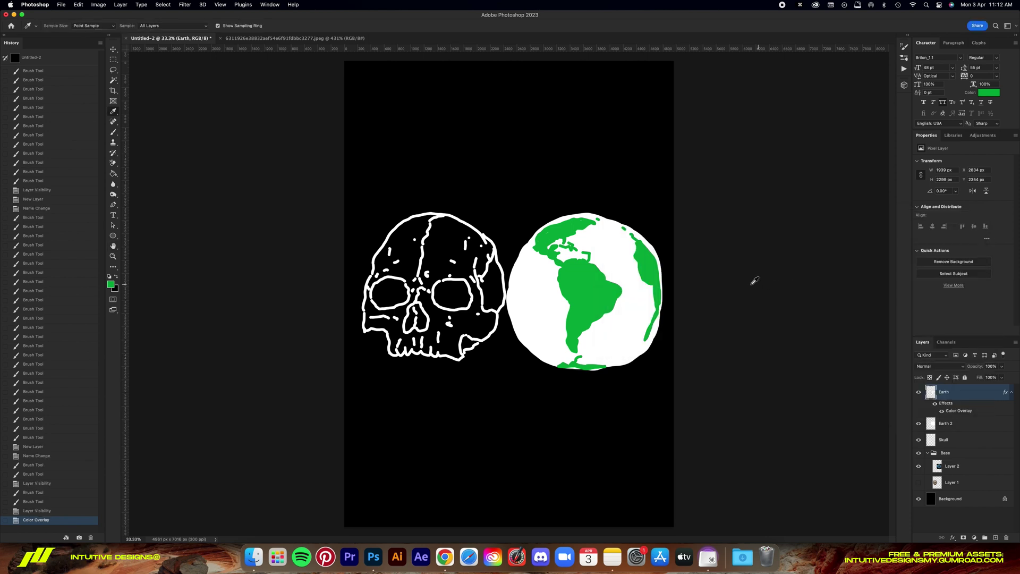
Apply a blue Color Overlay to the Earth 2 layer for the globe's oceans.
{"action": "key", "text": "v"}
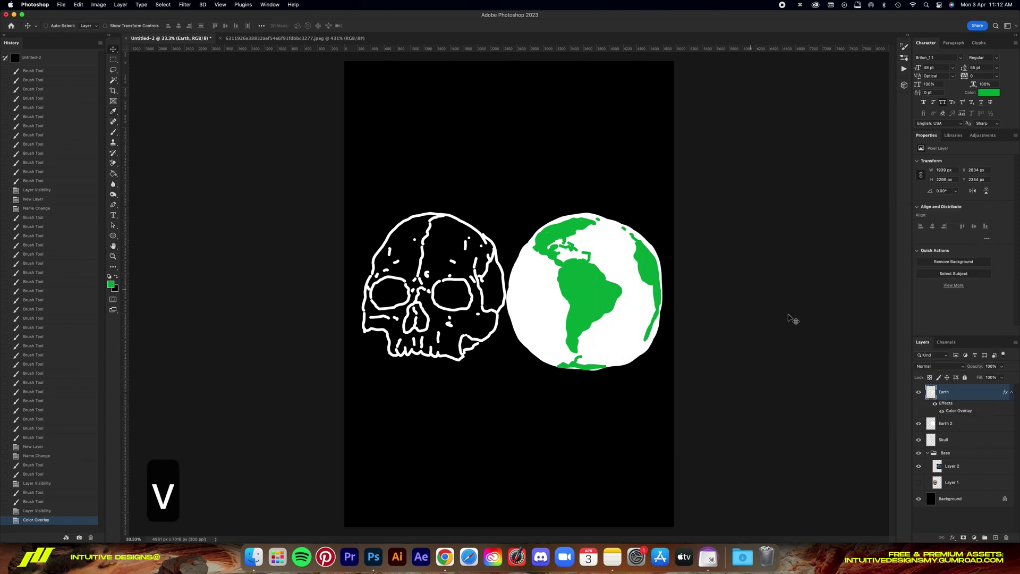
{"action": "left_click", "coordinate": [966, 427]}
{"action": "left_click", "coordinate": [953, 538]}
{"action": "left_click", "coordinate": [970, 489]}
{"action": "left_click", "coordinate": [861, 245]}
{"action": "mouse_move", "coordinate": [835, 288]}
{"action": "left_mouse_down"}
{"action": "mouse_move", "coordinate": [836, 277]}
{"action": "mouse_move", "coordinate": [808, 281]}
{"action": "mouse_move", "coordinate": [805, 266]}
{"action": "mouse_move", "coordinate": [816, 266]}
{"action": "left_mouse_up"}
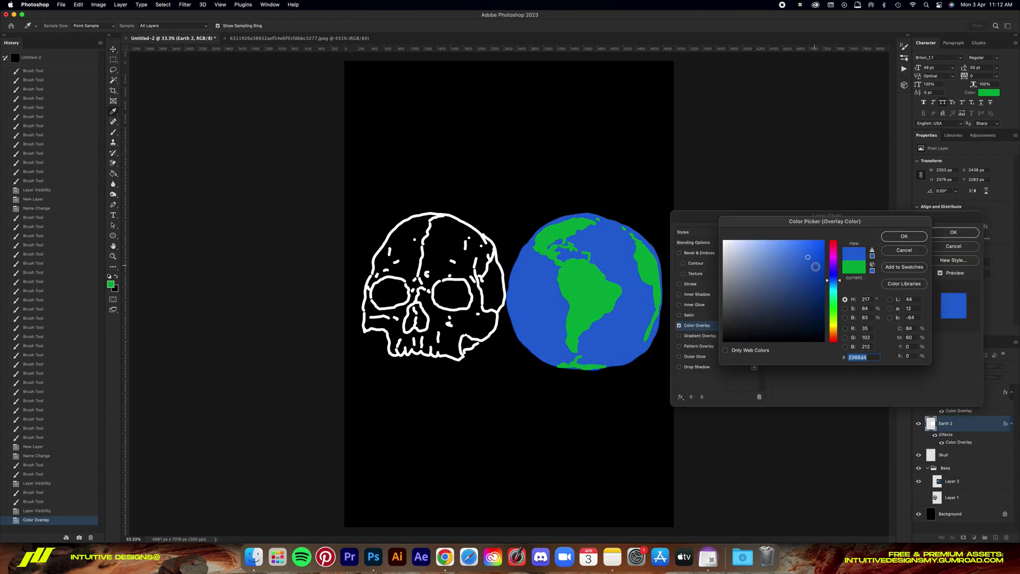
{"action": "left_click", "coordinate": [904, 236]}
{"action": "left_click", "coordinate": [954, 232]}
Select the Skull layer, and sample the yellow of the flower's centre in the T-shirt reference image.
{"action": "key", "text": "super+="}
{"action": "left_click", "coordinate": [1012, 392]}
{"action": "left_click", "coordinate": [1012, 408]}
{"action": "left_click", "coordinate": [943, 424]}
{"action": "left_click", "coordinate": [290, 38]}
{"action": "left_click", "coordinate": [563, 278]}
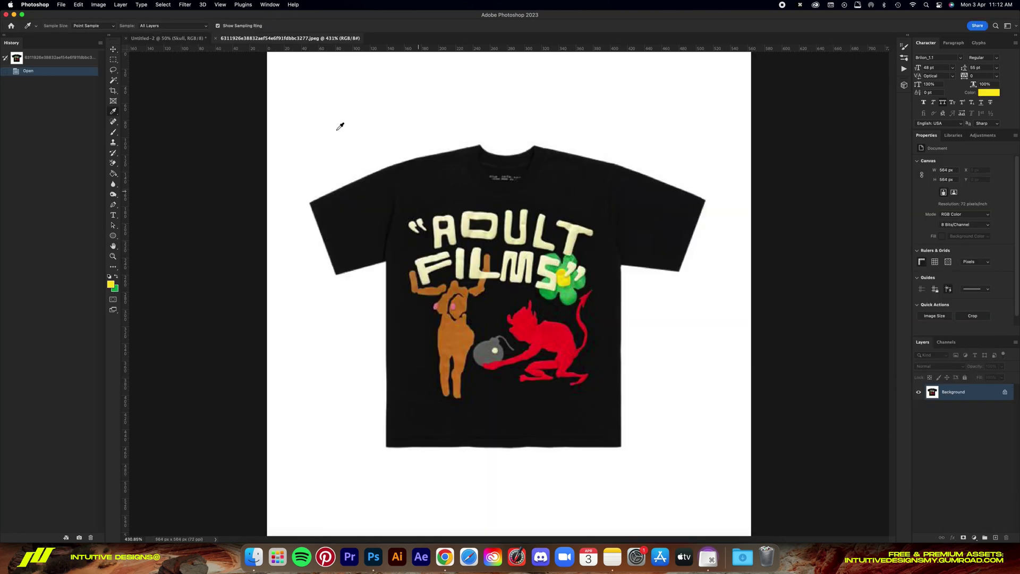
Back in the graphic, apply a Color Overlay to the Skull layer using the sampled yellow.
{"action": "left_click", "coordinate": [170, 39]}
{"action": "left_click", "coordinate": [953, 538]}
{"action": "left_click", "coordinate": [970, 489]}
{"action": "left_click", "coordinate": [861, 246]}
{"action": "left_click", "coordinate": [110, 284]}
{"action": "left_click", "coordinate": [904, 237]}
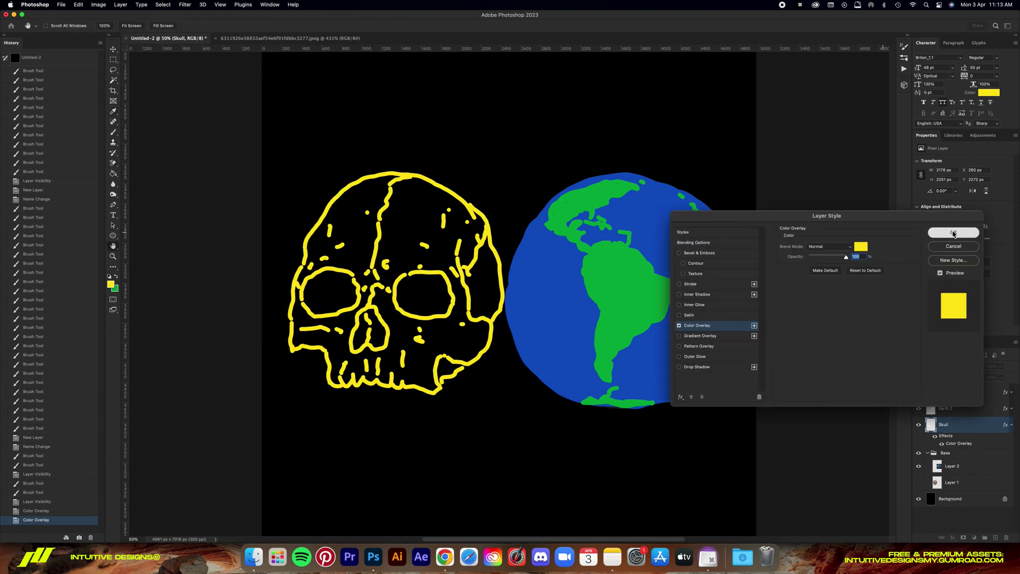
{"action": "left_click", "coordinate": [954, 232]}
{"action": "key", "text": "v"}
Add a new layer named Skull 2 directly beneath the Skull layer, above the Base group.
{"action": "left_click", "coordinate": [966, 455]}
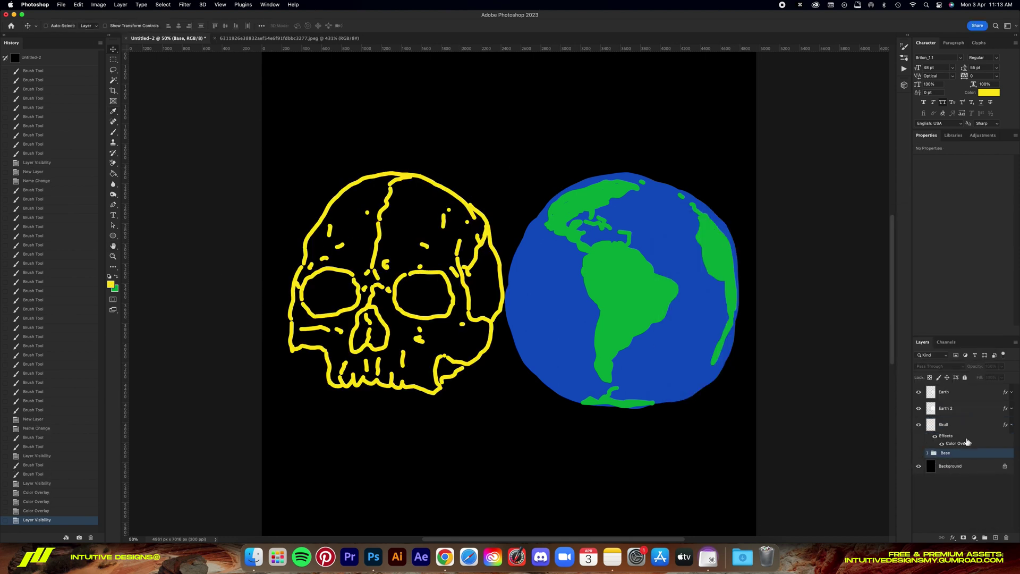
{"action": "left_click", "coordinate": [996, 538]}
{"action": "double_click", "coordinate": [946, 441]}
{"action": "type", "text": "Skull 2"}
{"action": "key", "text": "Return"}
Switch to the Brush tool and set the foreground colour to a bright red.
{"action": "key", "text": "b"}
{"action": "right_click", "coordinate": [372, 231]}
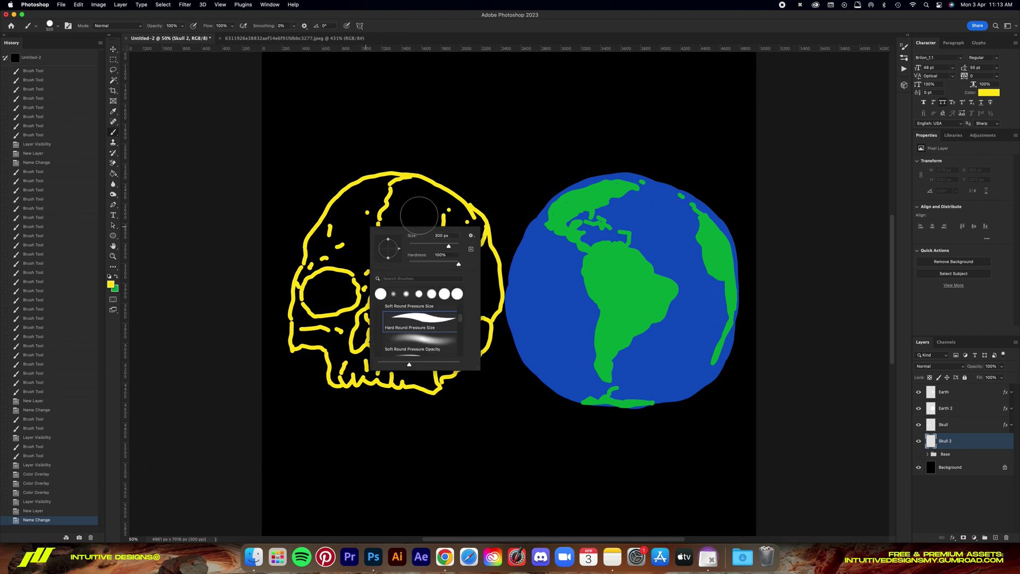
{"action": "left_click", "coordinate": [414, 21]}
{"action": "left_click", "coordinate": [110, 284]}
{"action": "left_click", "coordinate": [833, 340]}
{"action": "left_click", "coordinate": [819, 253]}
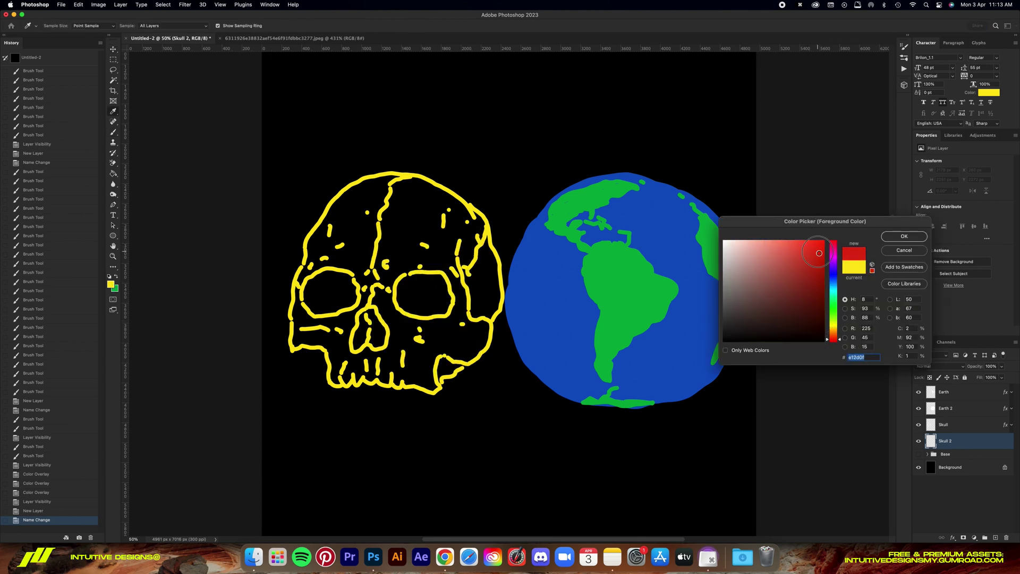
{"action": "left_click", "coordinate": [904, 236]}
Undo the first test stroke and loosely fill the whole skull shape with red on the Skull 2 layer.
{"action": "left_click_drag", "start_coordinate": [313, 234], "coordinate": [393, 191]}
{"action": "key", "text": "super+z"}
{"action": "key", "text": "i"}
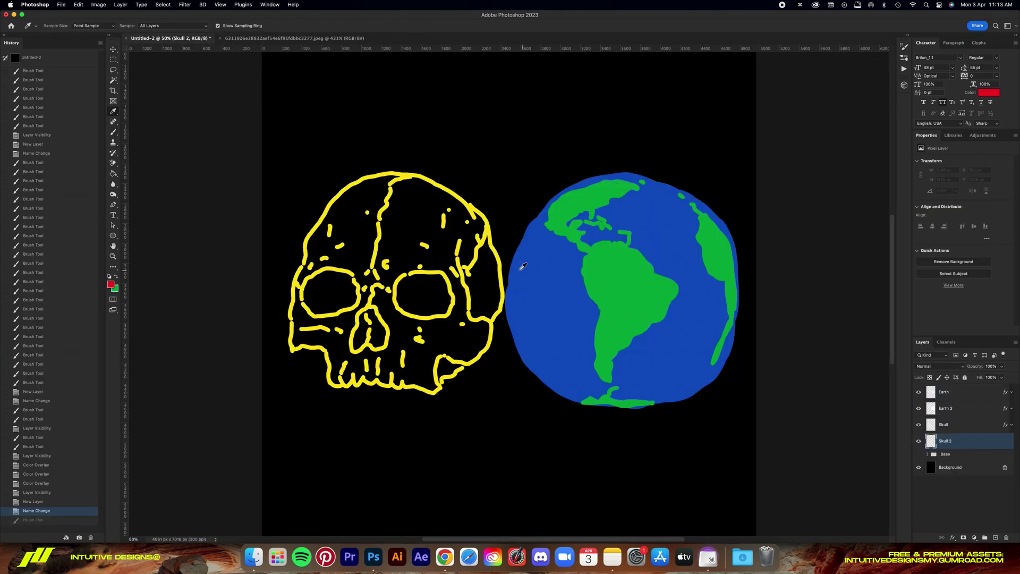
{"action": "key", "text": "b"}
{"action": "mouse_move", "coordinate": [393, 181]}
{"action": "left_mouse_down"}
{"action": "mouse_move", "coordinate": [281, 340]}
{"action": "mouse_move", "coordinate": [479, 313]}
{"action": "mouse_move", "coordinate": [394, 239]}
{"action": "mouse_move", "coordinate": [442, 294]}
{"action": "left_mouse_up"}
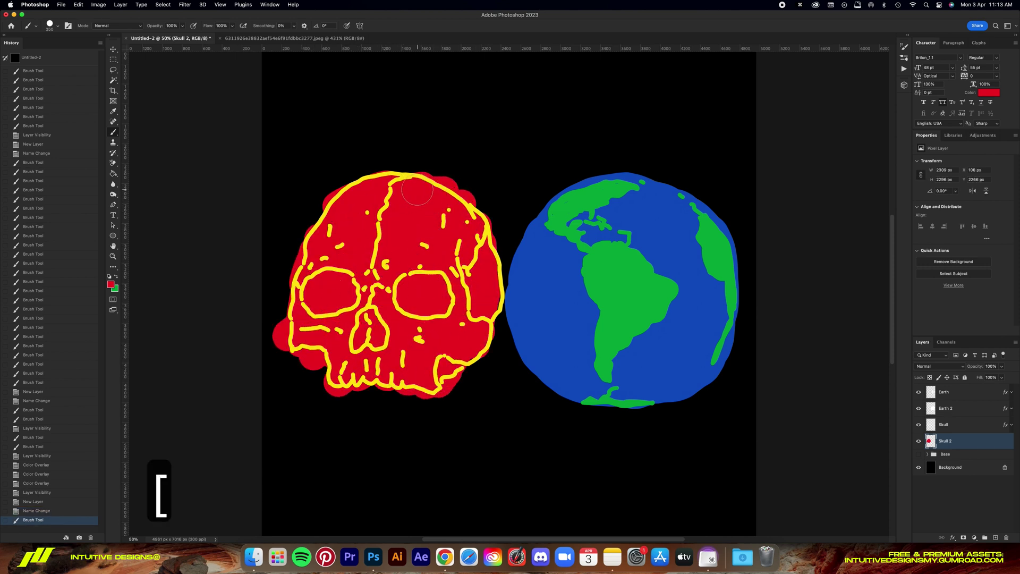
Reduce the brush size and paint a rough, uneven red edge around the skull's outline.
{"action": "key", "text": "bracketleft"}
{"action": "key", "text": "bracketleft"}
{"action": "key", "text": "bracketleft"}
{"action": "key", "text": "bracketleft"}
{"action": "key", "text": "bracketleft"}
{"action": "key", "text": "bracketleft"}
{"action": "left_click_drag", "start_coordinate": [319, 207], "coordinate": [495, 246]}
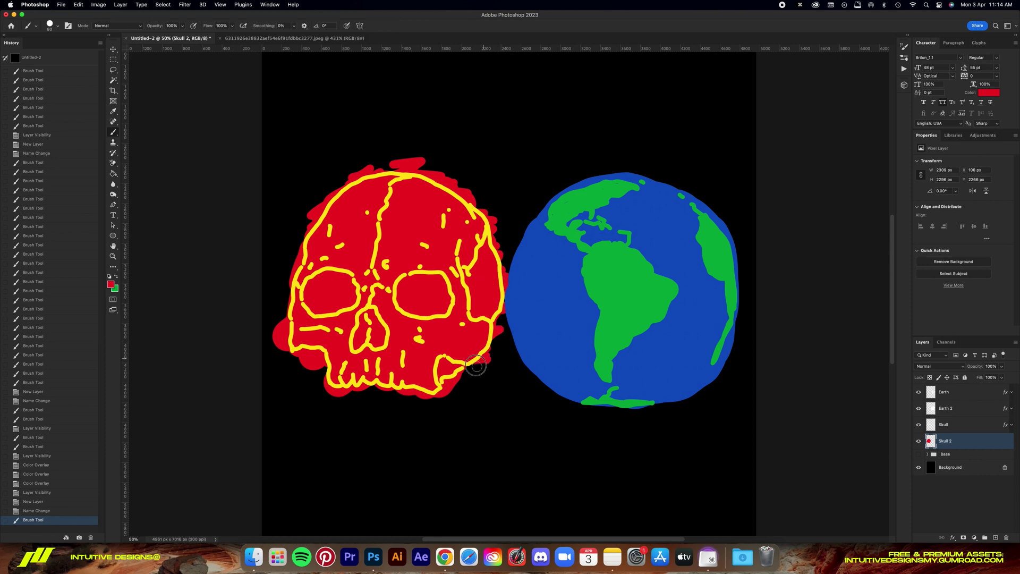
{"action": "left_click_drag", "start_coordinate": [296, 295], "coordinate": [298, 255]}
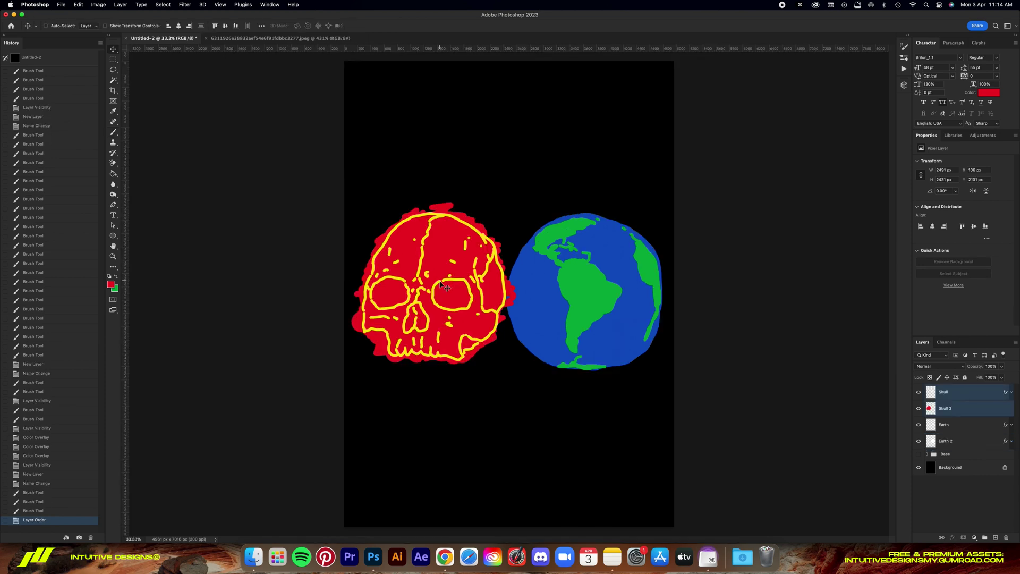
Shift the skull over the globe's edge and group the skull and Earth layers, centred on the canvas, as Assets.
{"action": "left_click_drag", "start_coordinate": [441, 285], "coordinate": [510, 282]}
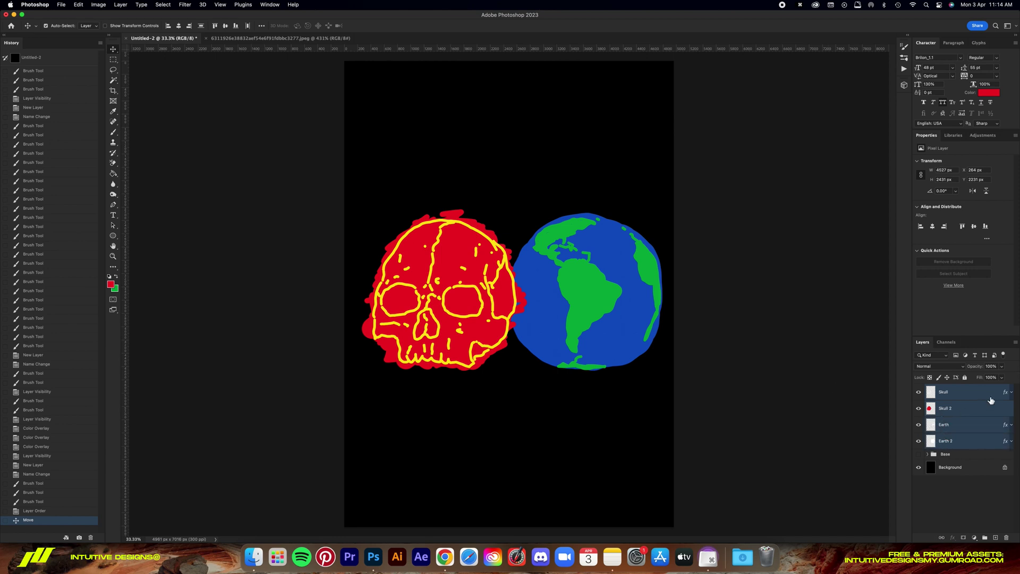
{"action": "key", "text": "super+g"}
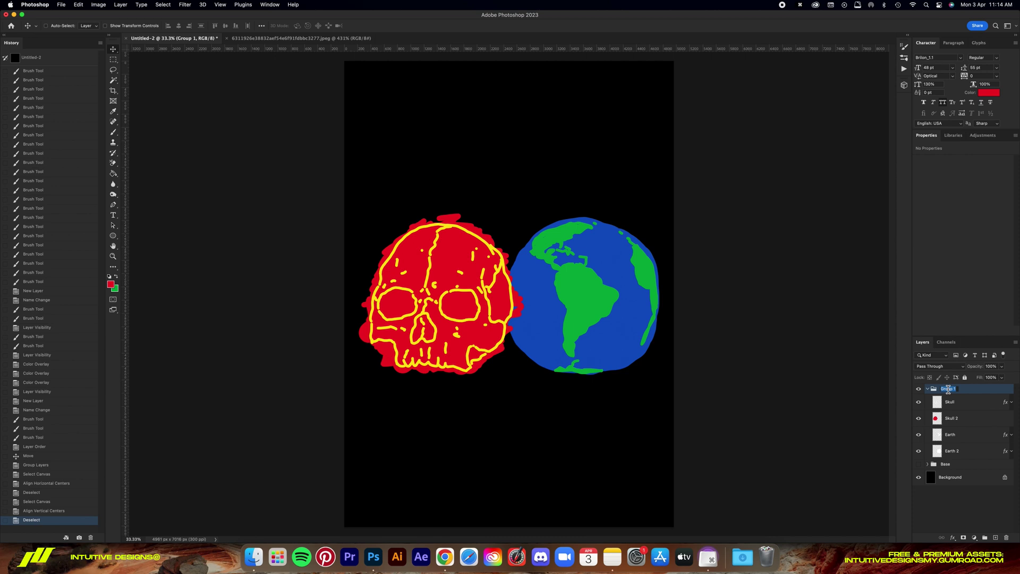
{"action": "key", "text": "BackSpace"}
{"action": "key", "text": "BackSpace"}
{"action": "key", "text": "BackSpace"}
{"action": "type", "text": "Assets"}
{"action": "key", "text": "Return"}
Add a new layer named Lightning at the top of the Assets group.
{"action": "left_click", "coordinate": [995, 538]}
{"action": "double_click", "coordinate": [953, 405]}
{"action": "type", "text": "Lightning"}
{"action": "key", "text": "Return"}
Sample the pink from the brown figure in the T-shirt reference image for the brush, and return to the graphic.
{"action": "left_click", "coordinate": [303, 38]}
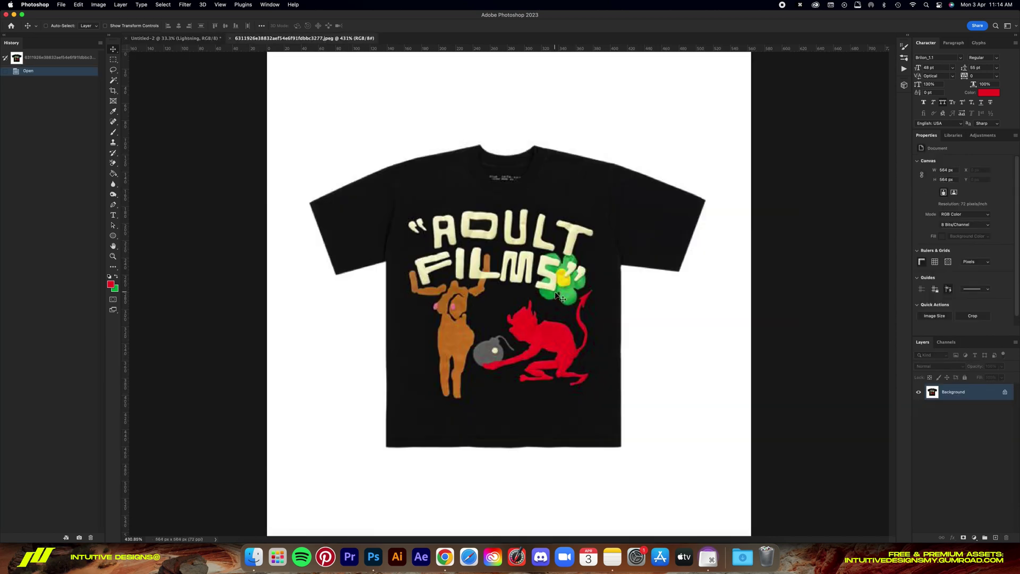
{"action": "key", "text": "b"}
{"action": "left_click", "coordinate": [453, 306], "text": "alt"}
{"action": "key", "text": "ctrl+Tab"}
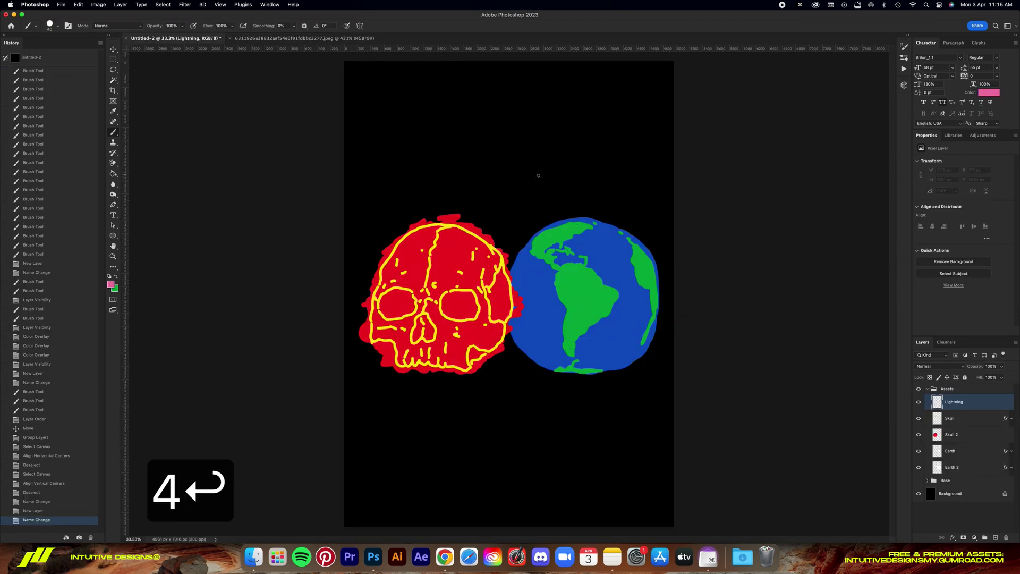
With a 40 px brush, paint a pink lightning bolt down between skull and globe, branching across both.
{"action": "left_click_drag", "start_coordinate": [506, 177], "coordinate": [588, 384]}
{"action": "left_click_drag", "start_coordinate": [512, 281], "coordinate": [452, 381]}
{"action": "left_click_drag", "start_coordinate": [480, 310], "coordinate": [490, 351]}
{"action": "left_click_drag", "start_coordinate": [472, 320], "coordinate": [443, 334]}
{"action": "left_click_drag", "start_coordinate": [533, 328], "coordinate": [523, 359]}
{"action": "left_click_drag", "start_coordinate": [526, 301], "coordinate": [576, 306]}
{"action": "left_click_drag", "start_coordinate": [562, 308], "coordinate": [581, 323]}
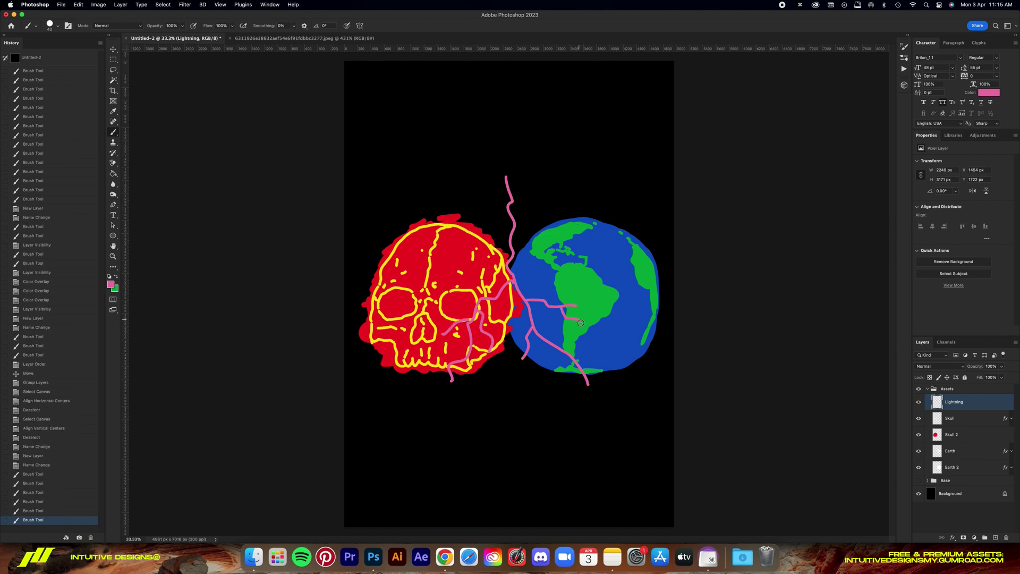
Paint extra lightning branches over the skull's upper part and nudge the lightning slightly down and to the left.
{"action": "left_click_drag", "start_coordinate": [473, 245], "coordinate": [444, 273]}
{"action": "left_click_drag", "start_coordinate": [469, 250], "coordinate": [471, 263]}
{"action": "left_click_drag", "start_coordinate": [478, 246], "coordinate": [487, 276]}
{"action": "key", "text": "v"}
{"action": "left_click_drag", "start_coordinate": [591, 214], "coordinate": [585, 224]}
Sample the cream of the lettering in the T-shirt reference image and add a layer named Texts to the graphic.
{"action": "key", "text": "ctrl+Tab"}
{"action": "key", "text": "i"}
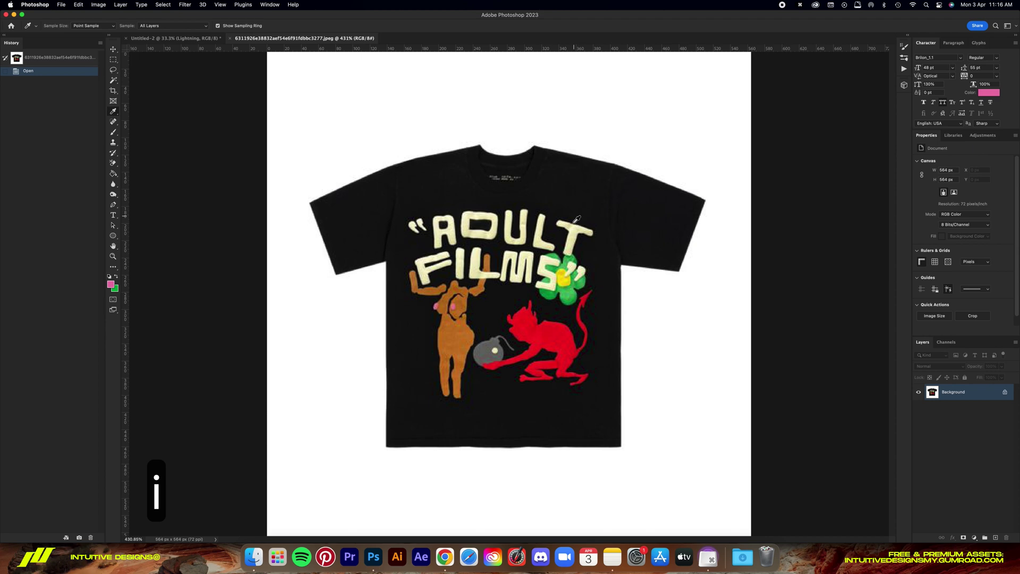
{"action": "left_click", "coordinate": [511, 222]}
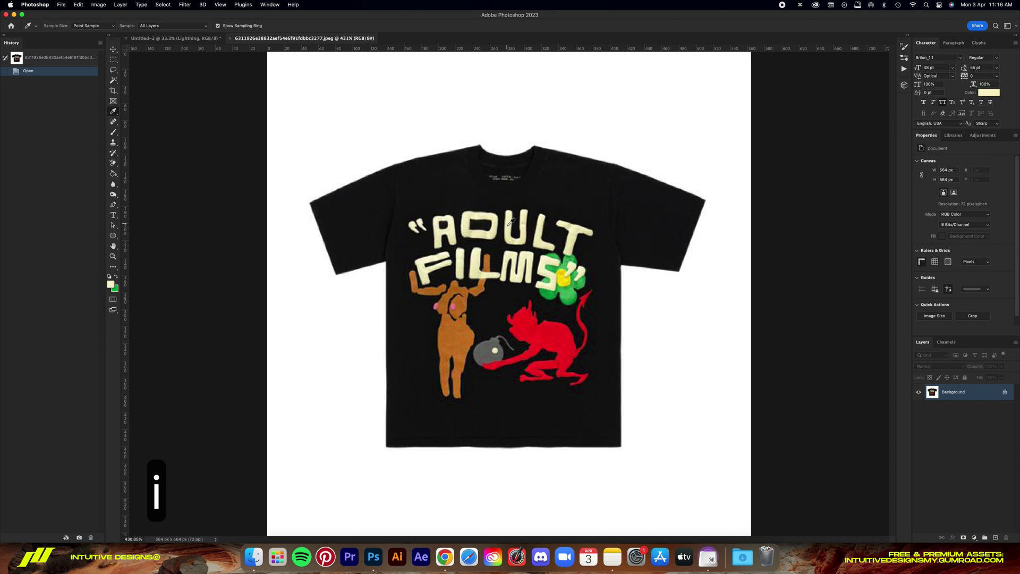
{"action": "left_click", "coordinate": [166, 38]}
Set the brush size to 100 px and hand-paint the blocky cream letters DAM above the artwork.
{"action": "key", "text": "b"}
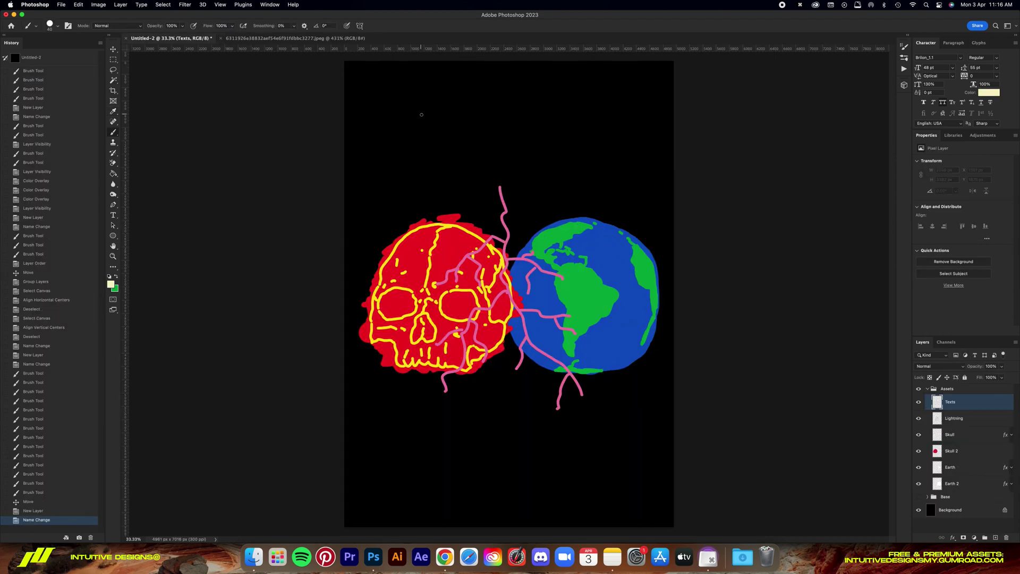
{"action": "right_click", "coordinate": [421, 114]}
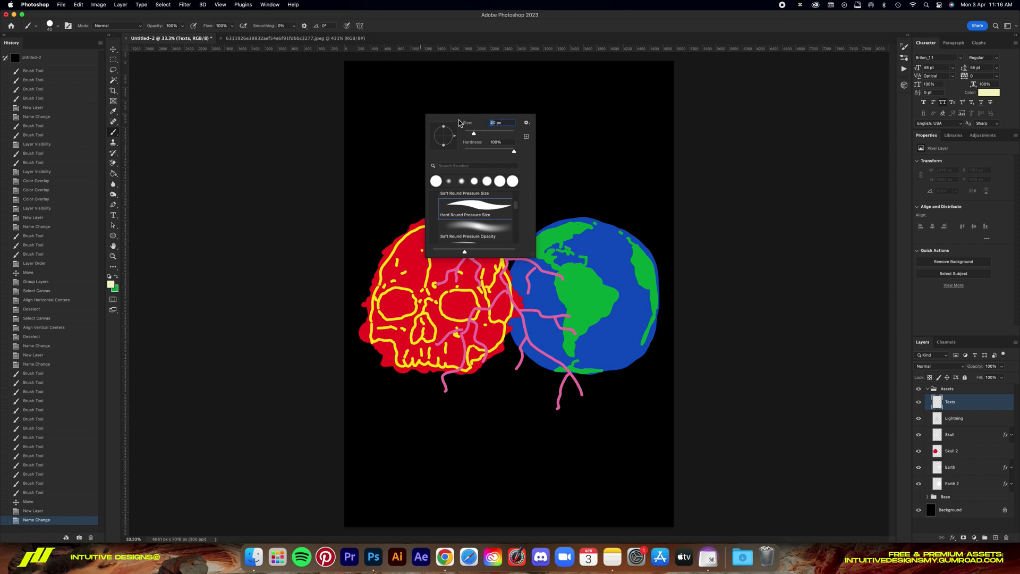
{"action": "type", "text": "100"}
{"action": "key", "text": "Return"}
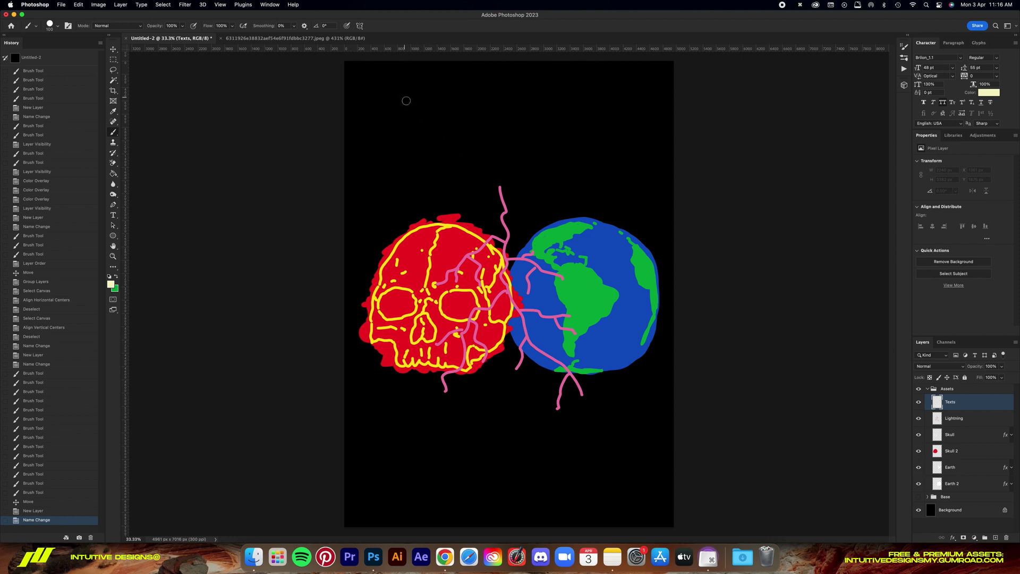
{"action": "mouse_move", "coordinate": [385, 106]}
{"action": "left_mouse_down"}
{"action": "mouse_move", "coordinate": [421, 133]}
{"action": "mouse_move", "coordinate": [392, 132]}
{"action": "left_mouse_up"}
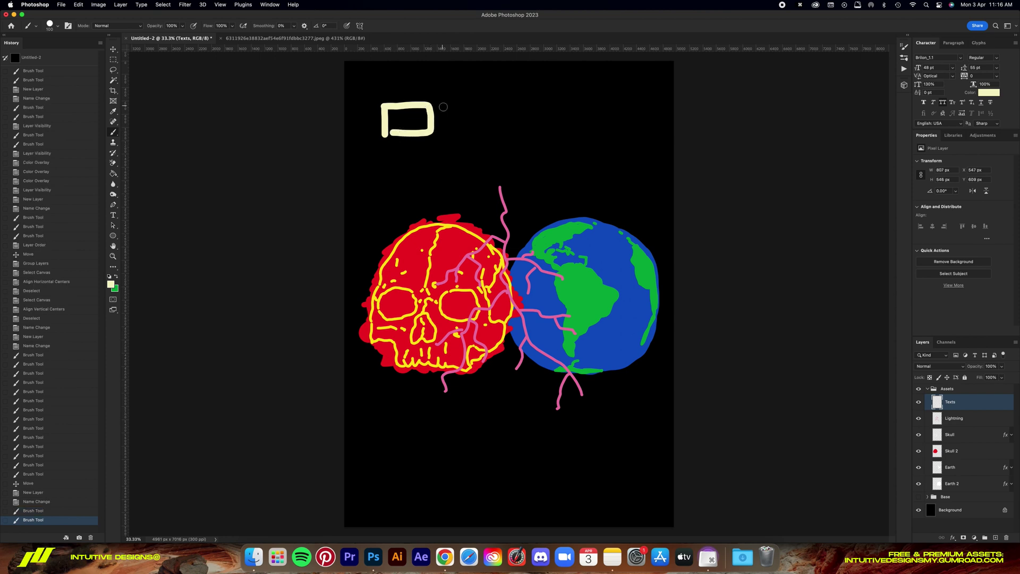
{"action": "left_click_drag", "start_coordinate": [442, 105], "coordinate": [442, 133]}
{"action": "left_click_drag", "start_coordinate": [442, 105], "coordinate": [455, 136]}
{"action": "mouse_move", "coordinate": [443, 122]}
{"action": "left_mouse_down"}
{"action": "mouse_move", "coordinate": [468, 133]}
{"action": "mouse_move", "coordinate": [468, 122]}
{"action": "mouse_move", "coordinate": [501, 100]}
{"action": "mouse_move", "coordinate": [529, 132]}
{"action": "left_mouse_up"}
{"action": "key", "text": "super+z"}
{"action": "key", "text": "super+z"}
Paint the letters AGED to complete the word DAMAGED, redoing faulty strokes, and move the word closer to the artwork.
{"action": "left_click_drag", "start_coordinate": [530, 100], "coordinate": [531, 137]}
{"action": "key", "text": "super+z"}
{"action": "mouse_move", "coordinate": [533, 100]}
{"action": "left_mouse_down"}
{"action": "mouse_move", "coordinate": [564, 99]}
{"action": "mouse_move", "coordinate": [567, 131]}
{"action": "left_mouse_up"}
{"action": "left_click_drag", "start_coordinate": [534, 119], "coordinate": [601, 100]}
{"action": "mouse_move", "coordinate": [611, 101]}
{"action": "left_mouse_down"}
{"action": "mouse_move", "coordinate": [607, 136]}
{"action": "mouse_move", "coordinate": [626, 132]}
{"action": "left_mouse_up"}
{"action": "key", "text": "super+z"}
{"action": "mouse_move", "coordinate": [614, 118]}
{"action": "left_mouse_down"}
{"action": "mouse_move", "coordinate": [625, 118]}
{"action": "mouse_move", "coordinate": [625, 101]}
{"action": "mouse_move", "coordinate": [640, 137]}
{"action": "mouse_move", "coordinate": [636, 118]}
{"action": "left_mouse_up"}
{"action": "key", "text": "super+z"}
{"action": "key", "text": "super+z"}
{"action": "key", "text": "super+z"}
{"action": "mouse_move", "coordinate": [611, 101]}
{"action": "left_mouse_down"}
{"action": "mouse_move", "coordinate": [639, 101]}
{"action": "mouse_move", "coordinate": [653, 139]}
{"action": "left_mouse_up"}
{"action": "mouse_move", "coordinate": [653, 102]}
{"action": "left_mouse_down"}
{"action": "mouse_move", "coordinate": [664, 108]}
{"action": "mouse_move", "coordinate": [654, 139]}
{"action": "left_mouse_up"}
{"action": "key", "text": "v"}
{"action": "left_click_drag", "start_coordinate": [650, 137], "coordinate": [636, 165]}
Add a new layer named Texts 2 above the Texts layer.
{"action": "key", "text": "b"}
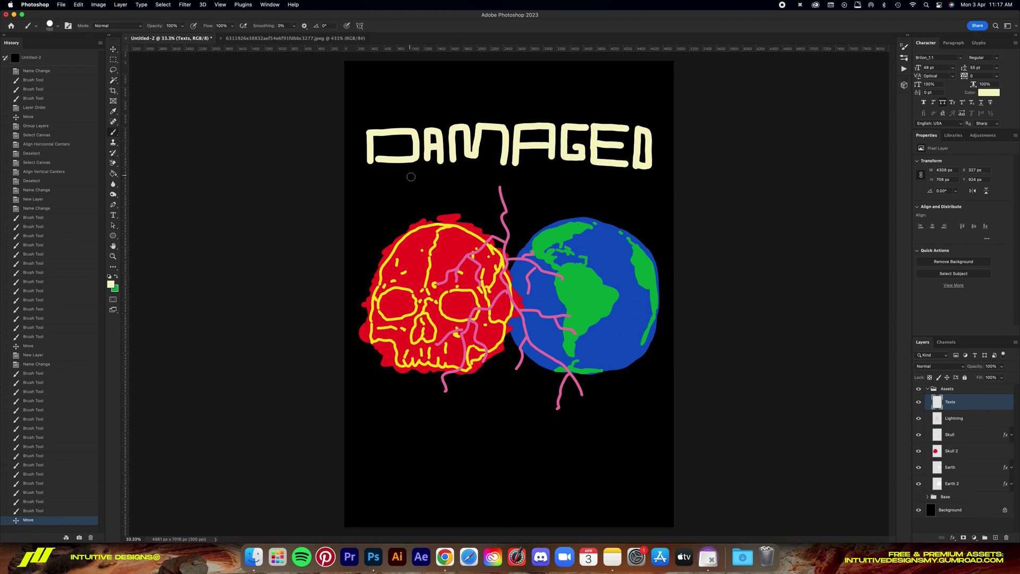
{"action": "left_click", "coordinate": [996, 538]}
{"action": "double_click", "coordinate": [954, 403]}
{"action": "type", "text": "Texts 2"}
{"action": "key", "text": "Return"}
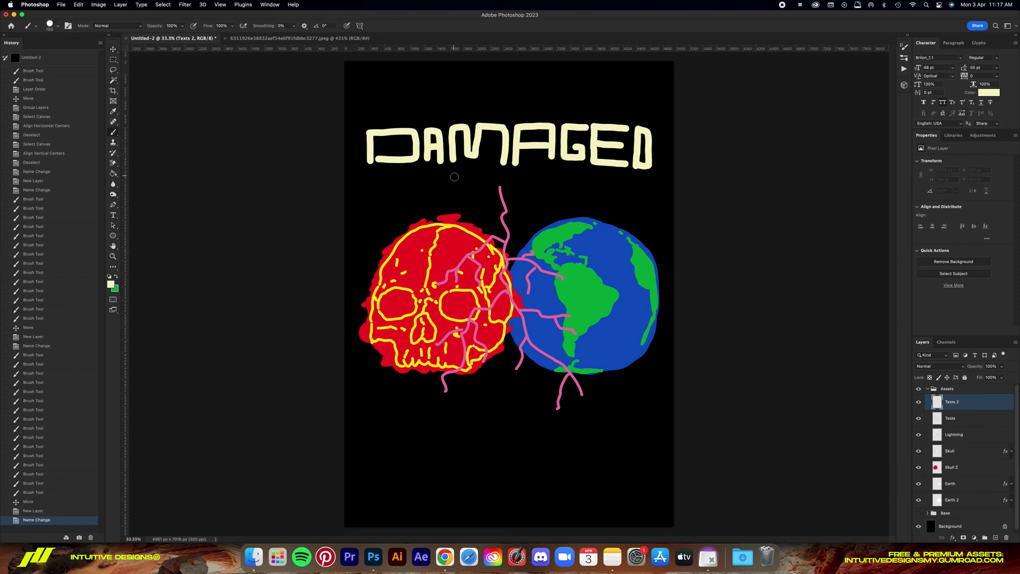
Hand-paint the word GOODS in cream beneath DAMAGED and adjust its position.
{"action": "mouse_move", "coordinate": [423, 177]}
{"action": "left_mouse_down"}
{"action": "mouse_move", "coordinate": [440, 192]}
{"action": "mouse_move", "coordinate": [482, 177]}
{"action": "left_mouse_up"}
{"action": "mouse_move", "coordinate": [513, 179]}
{"action": "left_mouse_down"}
{"action": "mouse_move", "coordinate": [505, 186]}
{"action": "mouse_move", "coordinate": [567, 182]}
{"action": "mouse_move", "coordinate": [541, 176]}
{"action": "left_mouse_up"}
{"action": "mouse_move", "coordinate": [589, 180]}
{"action": "left_mouse_down"}
{"action": "mouse_move", "coordinate": [588, 210]}
{"action": "mouse_move", "coordinate": [600, 178]}
{"action": "left_mouse_up"}
{"action": "key", "text": "v"}
{"action": "left_click_drag", "start_coordinate": [618, 197], "coordinate": [623, 196]}
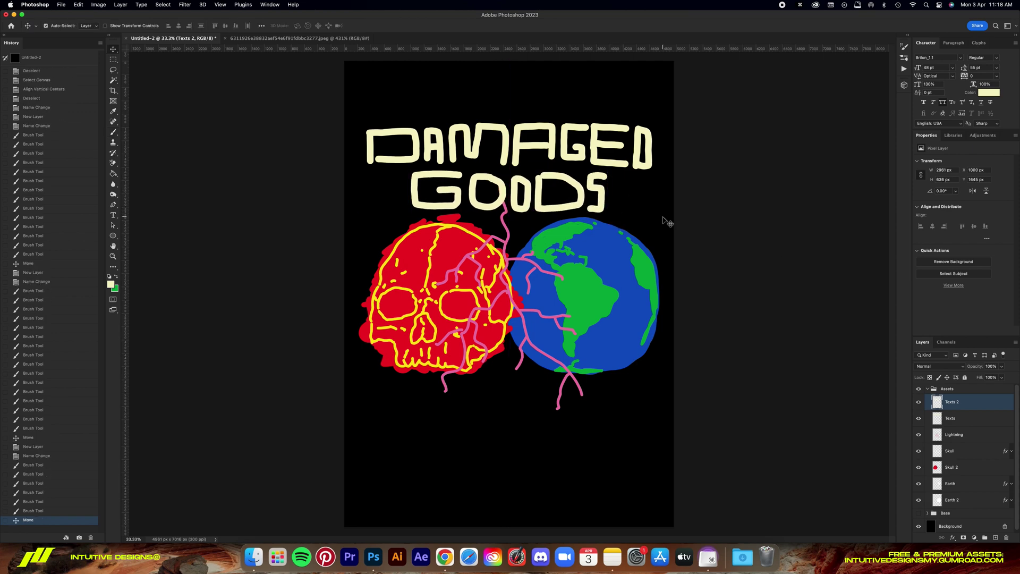
Set the brush size to 80 px and thicken the strokes of the letters in GOODS.
{"action": "scroll", "coordinate": [611, 159], "scroll_direction": "up", "scroll_amount": 3}
{"action": "key", "text": "b"}
{"action": "right_click", "coordinate": [574, 217]}
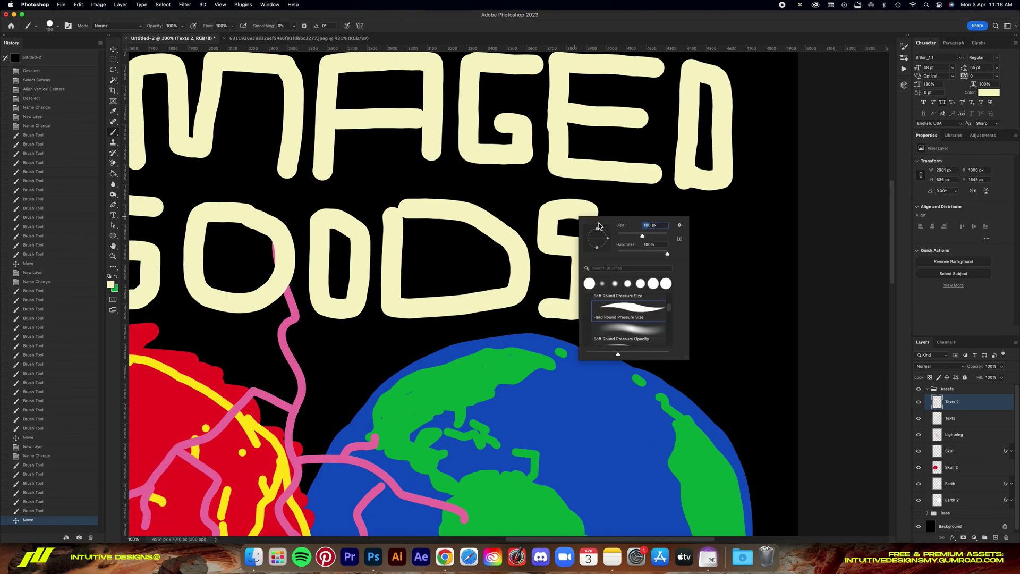
{"action": "type", "text": "80"}
{"action": "key", "text": "Return"}
{"action": "mouse_move", "coordinate": [550, 248]}
{"action": "left_mouse_down"}
{"action": "mouse_move", "coordinate": [581, 271]}
{"action": "mouse_move", "coordinate": [548, 309]}
{"action": "left_mouse_up"}
{"action": "left_click_drag", "start_coordinate": [400, 216], "coordinate": [393, 287]}
{"action": "left_click_drag", "start_coordinate": [512, 255], "coordinate": [515, 267]}
{"action": "scroll", "coordinate": [515, 266], "scroll_direction": "left", "scroll_amount": 5}
{"action": "left_click_drag", "start_coordinate": [573, 237], "coordinate": [556, 221]}
{"action": "left_click_drag", "start_coordinate": [467, 216], "coordinate": [499, 230]}
{"action": "scroll", "coordinate": [487, 291], "scroll_direction": "left", "scroll_amount": 5}
{"action": "left_click_drag", "start_coordinate": [596, 204], "coordinate": [458, 204]}
{"action": "mouse_move", "coordinate": [594, 212]}
{"action": "left_mouse_down"}
{"action": "mouse_move", "coordinate": [535, 304]}
{"action": "mouse_move", "coordinate": [593, 251]}
{"action": "left_mouse_up"}
{"action": "left_click_drag", "start_coordinate": [533, 249], "coordinate": [576, 263]}
Thicken the strokes of the letters in DAMAGED with the same cream brush.
{"action": "scroll", "coordinate": [558, 266], "scroll_direction": "up", "scroll_amount": 5}
{"action": "mouse_move", "coordinate": [382, 225]}
{"action": "left_mouse_down"}
{"action": "mouse_move", "coordinate": [515, 253]}
{"action": "mouse_move", "coordinate": [385, 307]}
{"action": "left_mouse_up"}
{"action": "left_click_drag", "start_coordinate": [379, 226], "coordinate": [379, 295]}
{"action": "left_click_drag", "start_coordinate": [594, 261], "coordinate": [555, 216]}
{"action": "scroll", "coordinate": [558, 240], "scroll_direction": "right", "scroll_amount": 5}
{"action": "mouse_move", "coordinate": [471, 304]}
{"action": "left_mouse_down"}
{"action": "mouse_move", "coordinate": [508, 216]}
{"action": "mouse_move", "coordinate": [523, 287]}
{"action": "left_mouse_up"}
{"action": "mouse_move", "coordinate": [550, 209]}
{"action": "left_mouse_down"}
{"action": "mouse_move", "coordinate": [617, 258]}
{"action": "mouse_move", "coordinate": [617, 311]}
{"action": "left_mouse_up"}
{"action": "scroll", "coordinate": [611, 266], "scroll_direction": "right", "scroll_amount": 5}
{"action": "left_click_drag", "start_coordinate": [517, 314], "coordinate": [537, 217]}
{"action": "left_click_drag", "start_coordinate": [618, 257], "coordinate": [529, 277]}
{"action": "left_click_drag", "start_coordinate": [668, 290], "coordinate": [695, 264]}
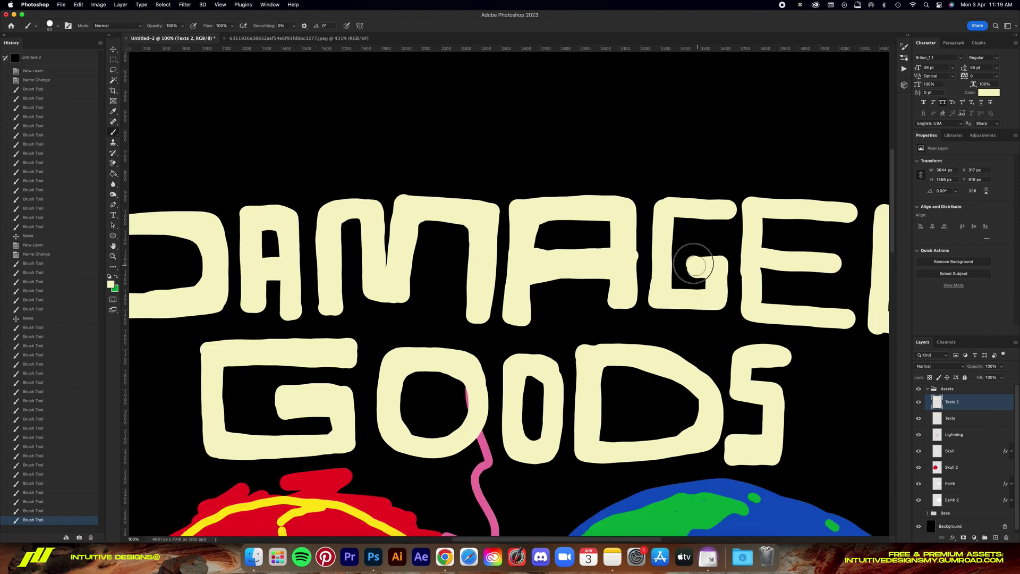
{"action": "left_click_drag", "start_coordinate": [694, 205], "coordinate": [730, 213]}
{"action": "scroll", "coordinate": [691, 239], "scroll_direction": "right", "scroll_amount": 5}
{"action": "mouse_move", "coordinate": [624, 269]}
{"action": "left_mouse_down"}
{"action": "mouse_move", "coordinate": [704, 318]}
{"action": "mouse_move", "coordinate": [696, 268]}
{"action": "left_mouse_up"}
{"action": "left_click_drag", "start_coordinate": [631, 206], "coordinate": [705, 221]}
{"action": "left_click_drag", "start_coordinate": [773, 290], "coordinate": [776, 250]}
Merge the two text layers into one named Texts and centre it horizontally on the canvas.
{"action": "key", "text": "super+a"}
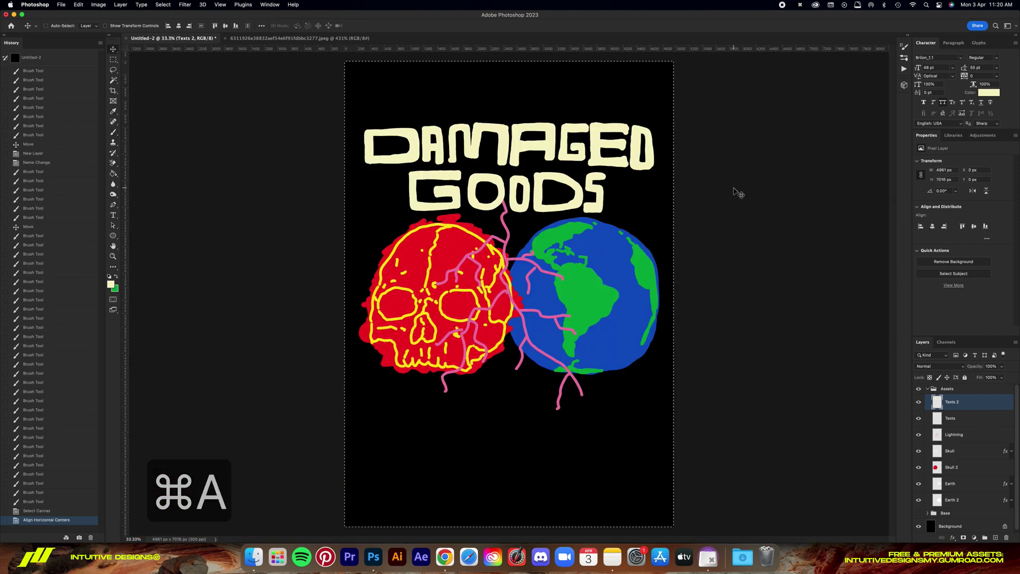
{"action": "key", "text": "BackSpace"}
{"action": "key", "text": "BackSpace"}
{"action": "key", "text": "Return"}
Place the Lightning layer above Texts and move the whole Assets group lower on the canvas.
{"action": "key", "text": "super+0"}
{"action": "key", "text": "super+minus"}
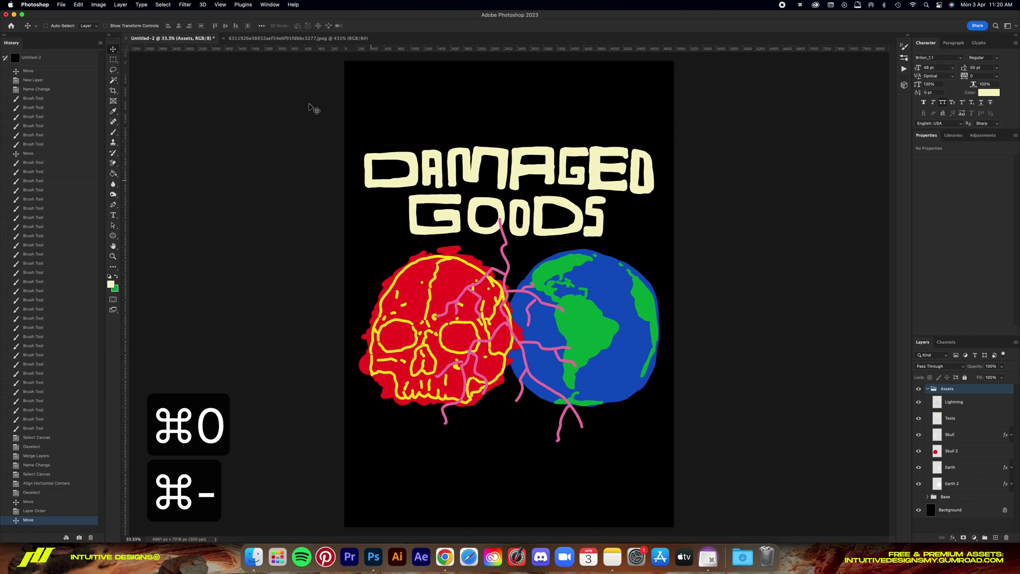
Add a Stars layer above Lightning and draw three stars around the skull and globe with a thinner brush in the skull outline's yellow.
{"action": "left_click", "coordinate": [280, 39]}
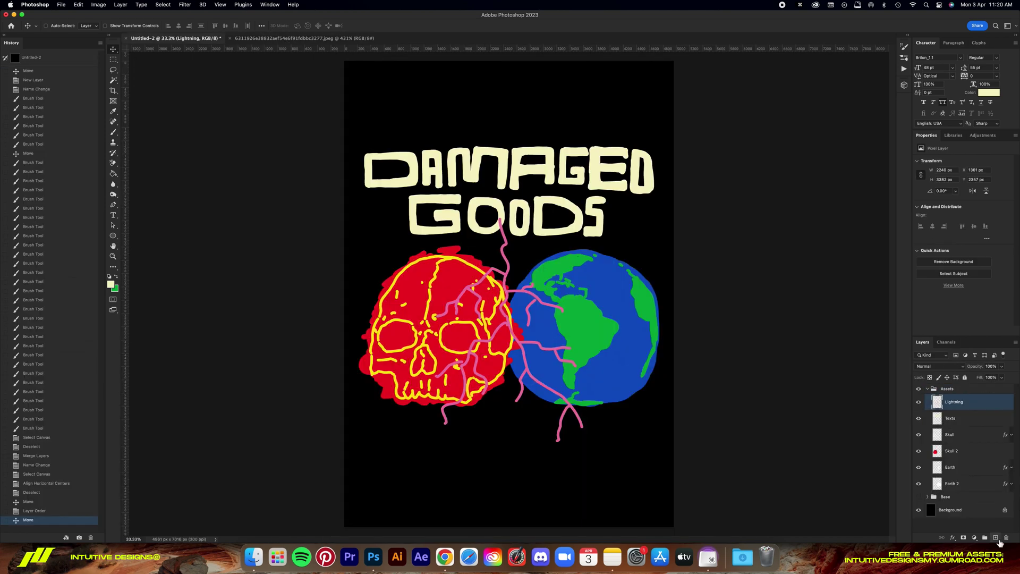
{"action": "key", "text": "i"}
{"action": "left_click", "coordinate": [460, 259]}
{"action": "key", "text": "b"}
{"action": "right_click", "coordinate": [387, 236]}
{"action": "type", "text": "40"}
{"action": "key", "text": "Return"}
{"action": "left_click_drag", "start_coordinate": [381, 260], "coordinate": [381, 259]}
{"action": "left_click_drag", "start_coordinate": [624, 258], "coordinate": [624, 257]}
{"action": "left_click_drag", "start_coordinate": [514, 427], "coordinate": [515, 426]}
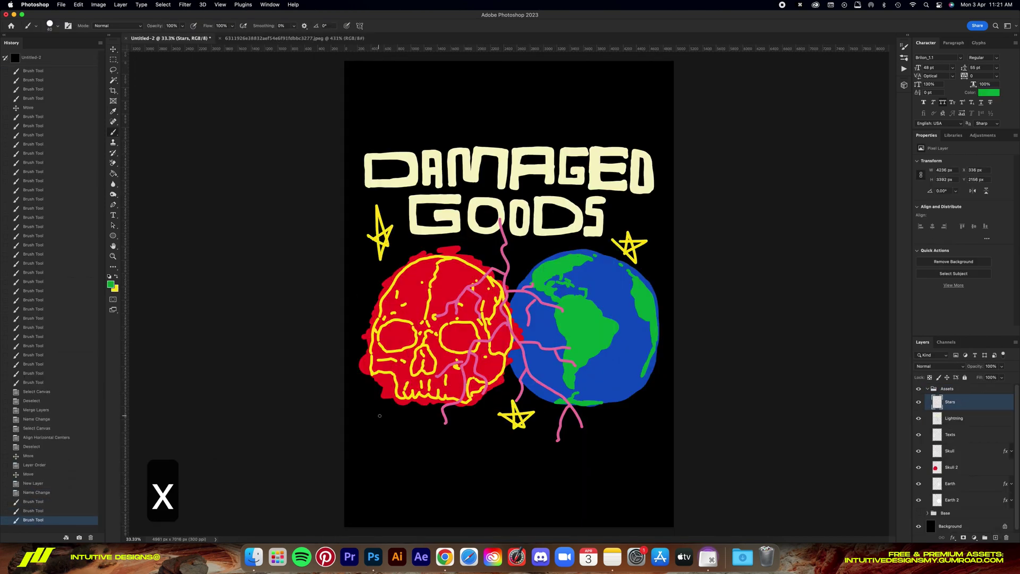
{"action": "left_click_drag", "start_coordinate": [499, 255], "coordinate": [501, 254]}
{"action": "key", "text": "v"}
{"action": "key", "text": "super+z"}
{"action": "key", "text": "super+z"}
{"action": "key", "text": "super+z"}
{"action": "key", "text": "super+z"}
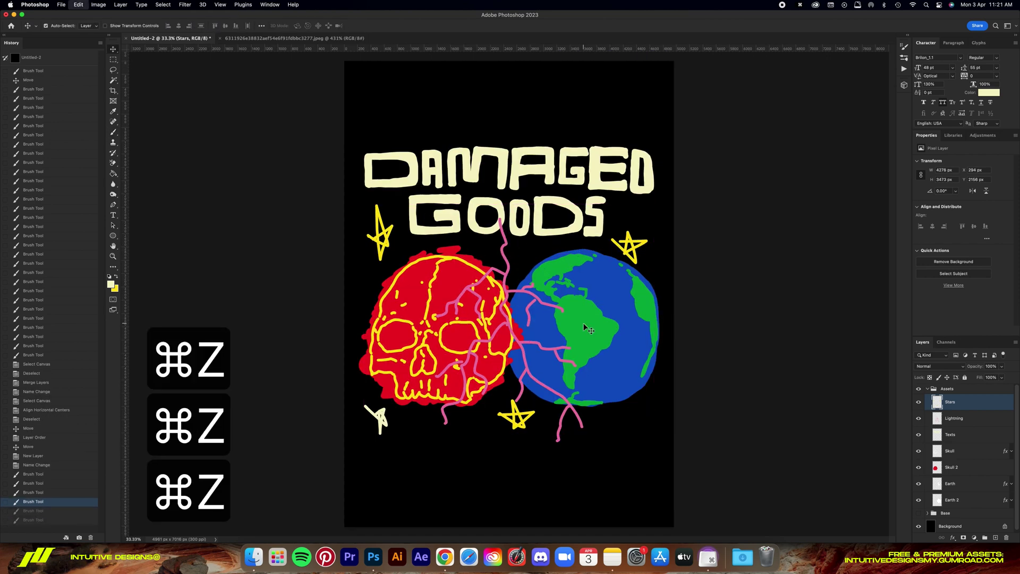
Draw the remaining yellow stars below the skull and globe and in the gap between GOODS and the artwork.
{"action": "key", "text": "x"}
{"action": "left_click_drag", "start_coordinate": [373, 427], "coordinate": [374, 426]}
{"action": "left_click_drag", "start_coordinate": [452, 457], "coordinate": [451, 457]}
{"action": "left_click_drag", "start_coordinate": [611, 437], "coordinate": [612, 435]}
{"action": "left_click_drag", "start_coordinate": [516, 260], "coordinate": [471, 260]}
{"action": "key", "text": "super+z"}
{"action": "key", "text": "super+minus"}
{"action": "key", "text": "super+minus"}
{"action": "key", "text": "super+minus"}
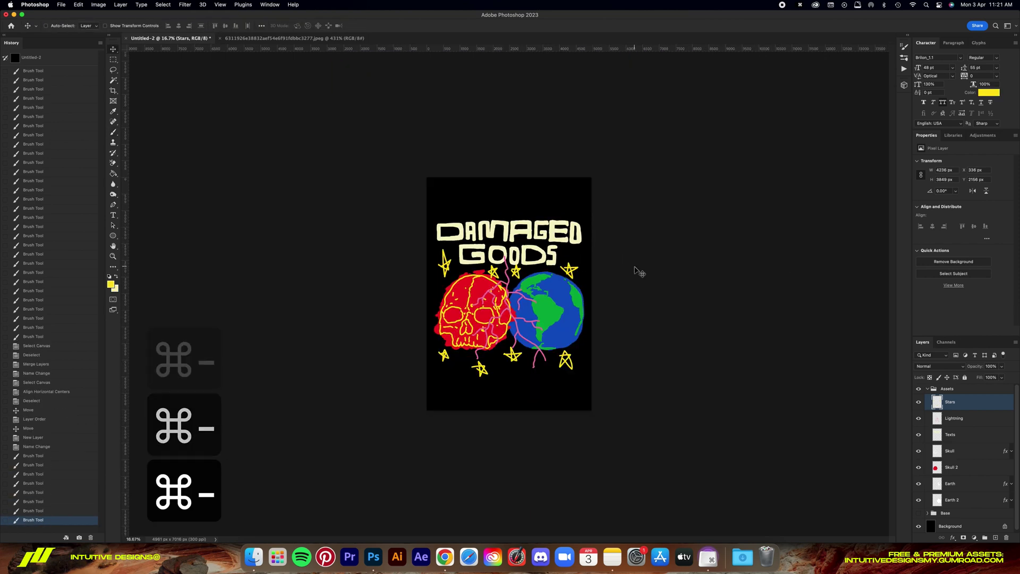
Move the star above the globe slightly higher and shift the lightning up about 200 px toward the lettering.
{"action": "left_click_drag", "start_coordinate": [588, 255], "coordinate": [553, 284]}
{"action": "key", "text": "v"}
{"action": "key", "text": "super+d"}
{"action": "mouse_move", "coordinate": [570, 270]}
{"action": "left_mouse_down"}
{"action": "mouse_move", "coordinate": [570, 261]}
{"action": "mouse_move", "coordinate": [546, 277]}
{"action": "left_mouse_up"}
{"action": "key", "text": "super+equal"}
{"action": "key", "text": "super+equal"}
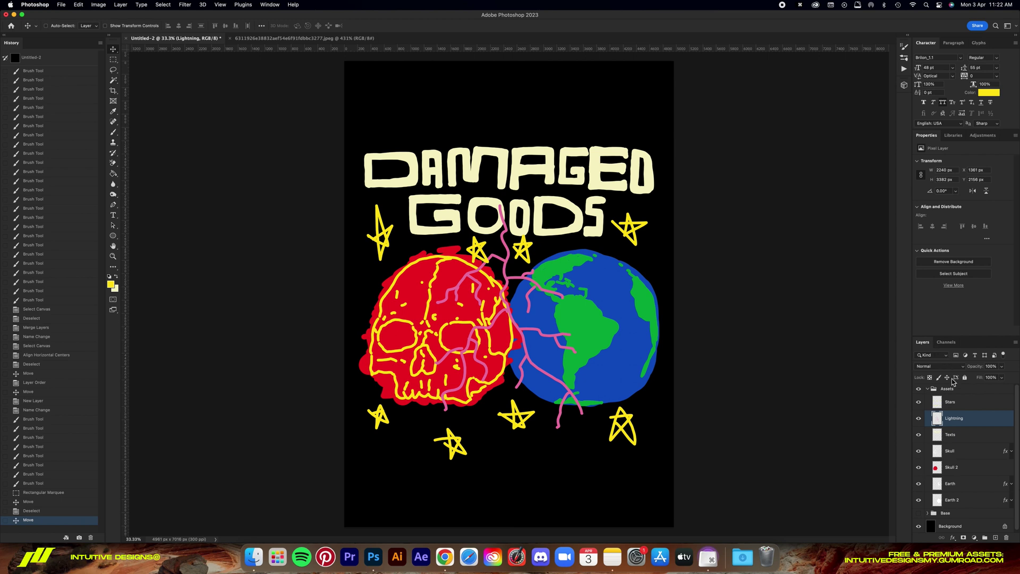
Place the Stars layer below Lightning and nudge the lightning slightly lower on the canvas.
{"action": "left_click_drag", "start_coordinate": [963, 425], "coordinate": [963, 421]}
{"action": "left_click_drag", "start_coordinate": [585, 279], "coordinate": [585, 274]}
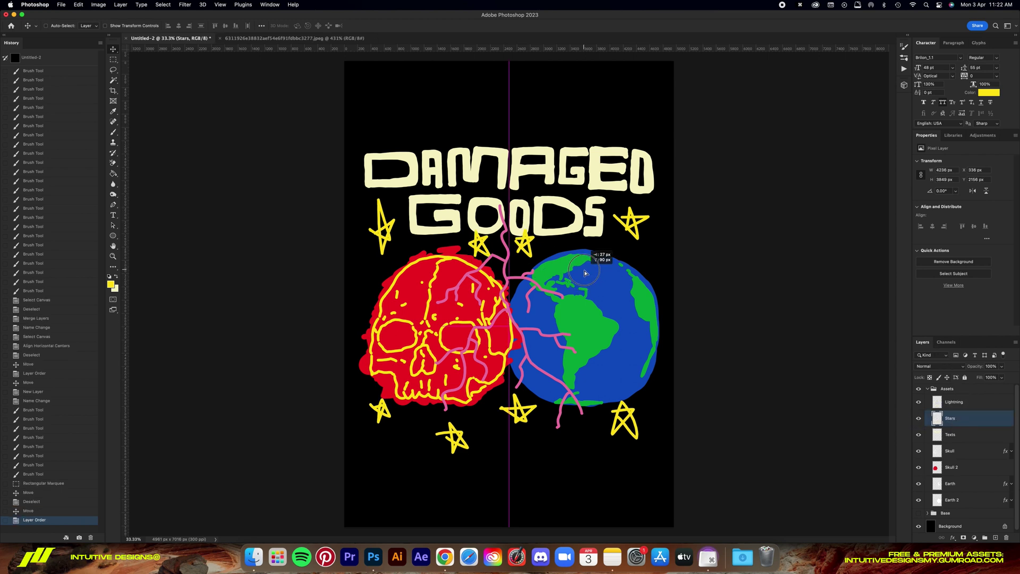
{"action": "key", "text": "super+z"}
{"action": "left_click", "coordinate": [984, 407]}
{"action": "left_click_drag", "start_coordinate": [721, 360], "coordinate": [720, 366]}
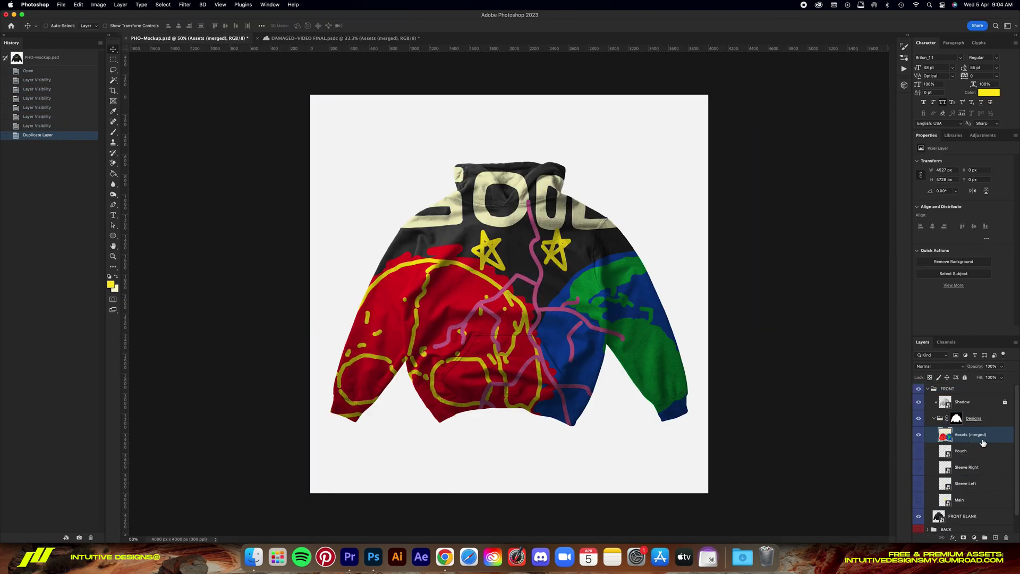